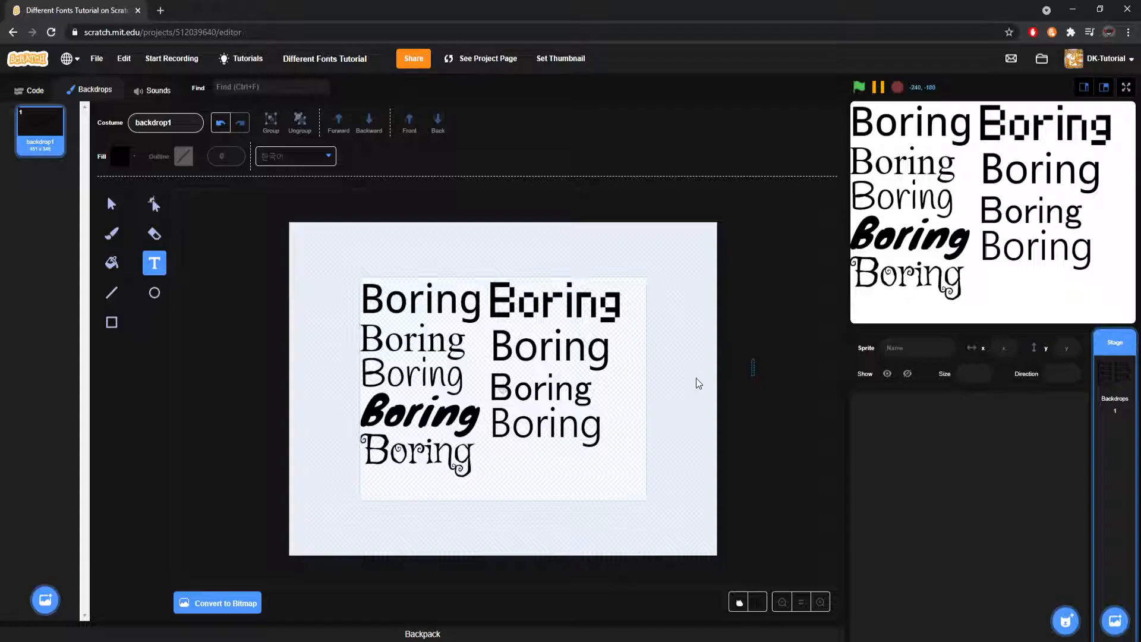
Look through the font choices offered for backdrop text and set the Text tool's font to Sans Serif.
{"action": "left_click", "coordinate": [820, 602]}
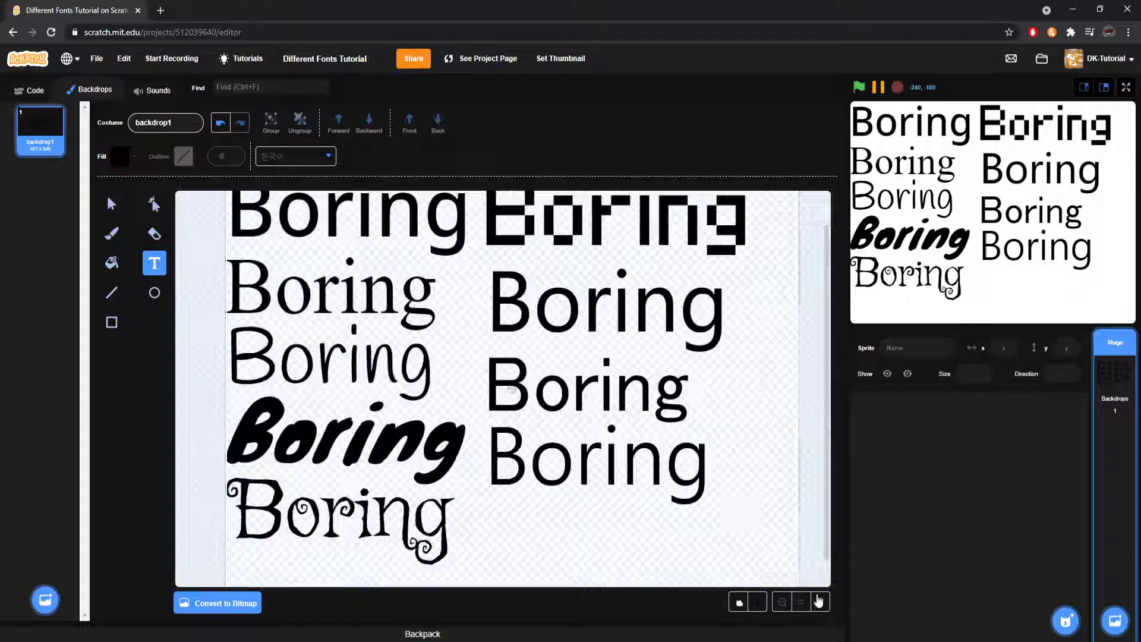
{"action": "scroll", "coordinate": [829, 400], "scroll_direction": "up", "scroll_amount": 1}
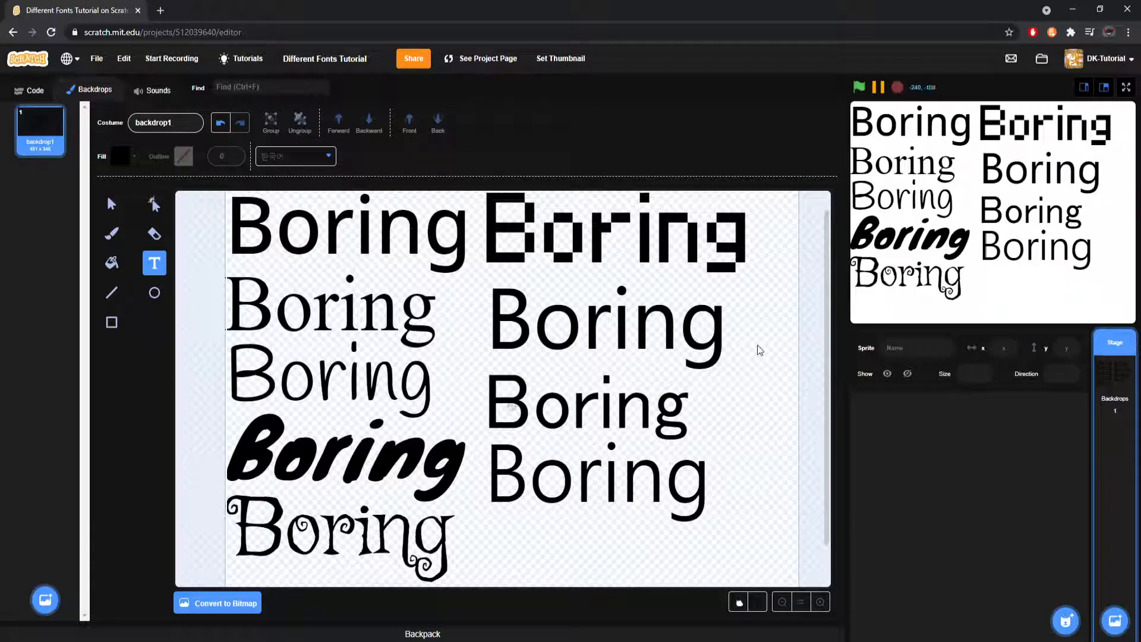
{"action": "left_click", "coordinate": [296, 156]}
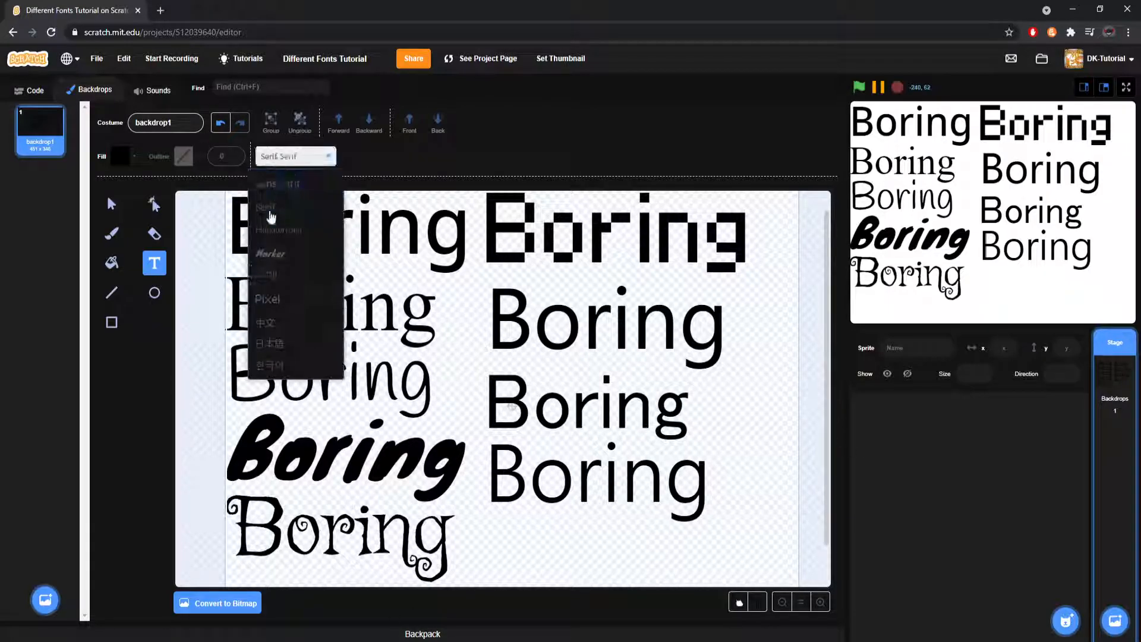
{"action": "left_click", "coordinate": [565, 168]}
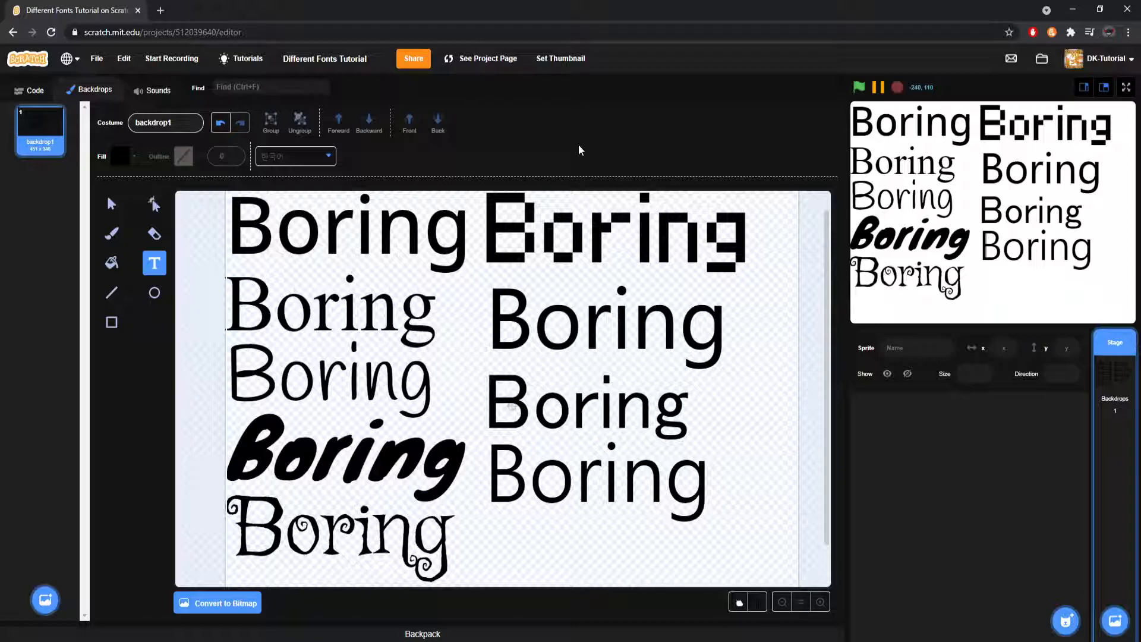
{"action": "left_click", "coordinate": [303, 160]}
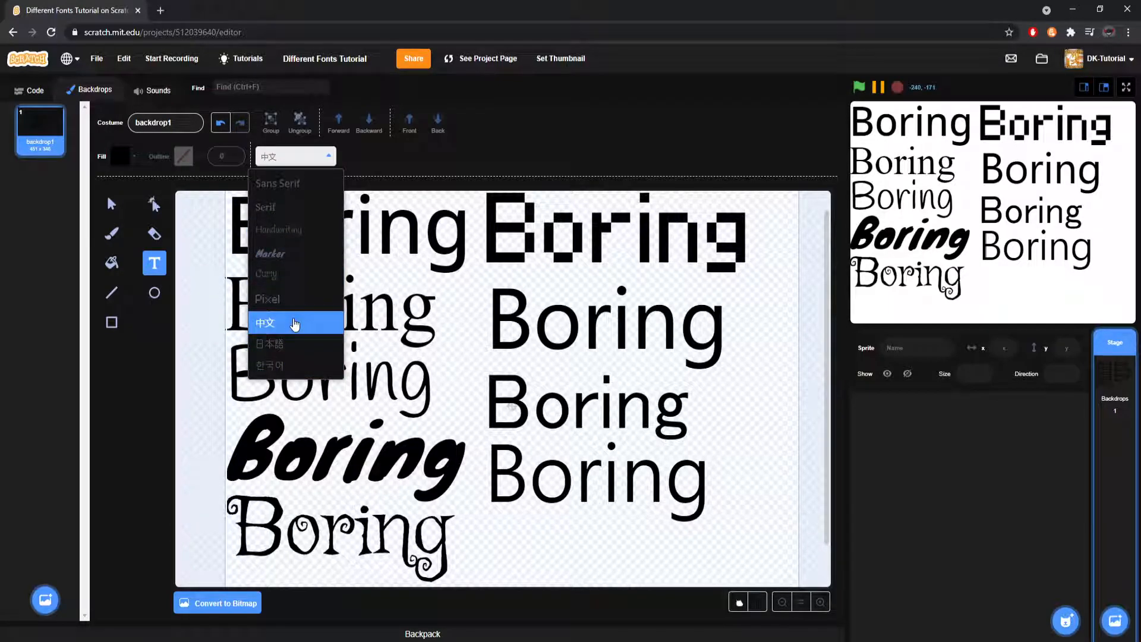
{"action": "left_click", "coordinate": [314, 184]}
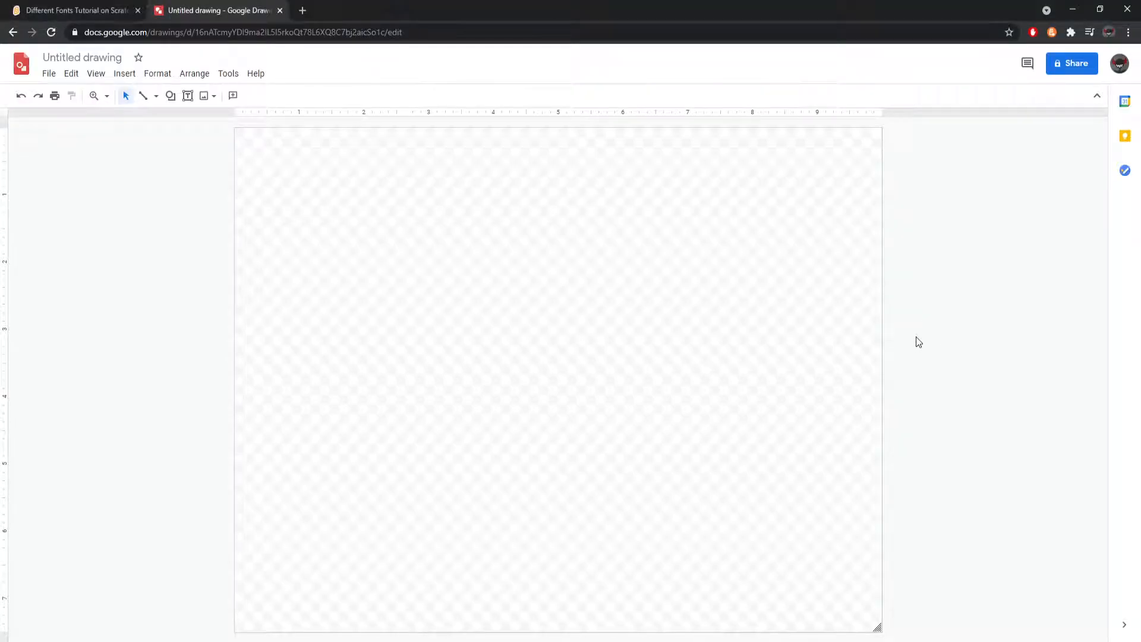
In the blank Google Drawings document, add a wide text box in the upper part of the canvas reading "Unboring".
{"action": "left_click", "coordinate": [187, 95]}
{"action": "left_click_drag", "start_coordinate": [319, 197], "coordinate": [735, 414]}
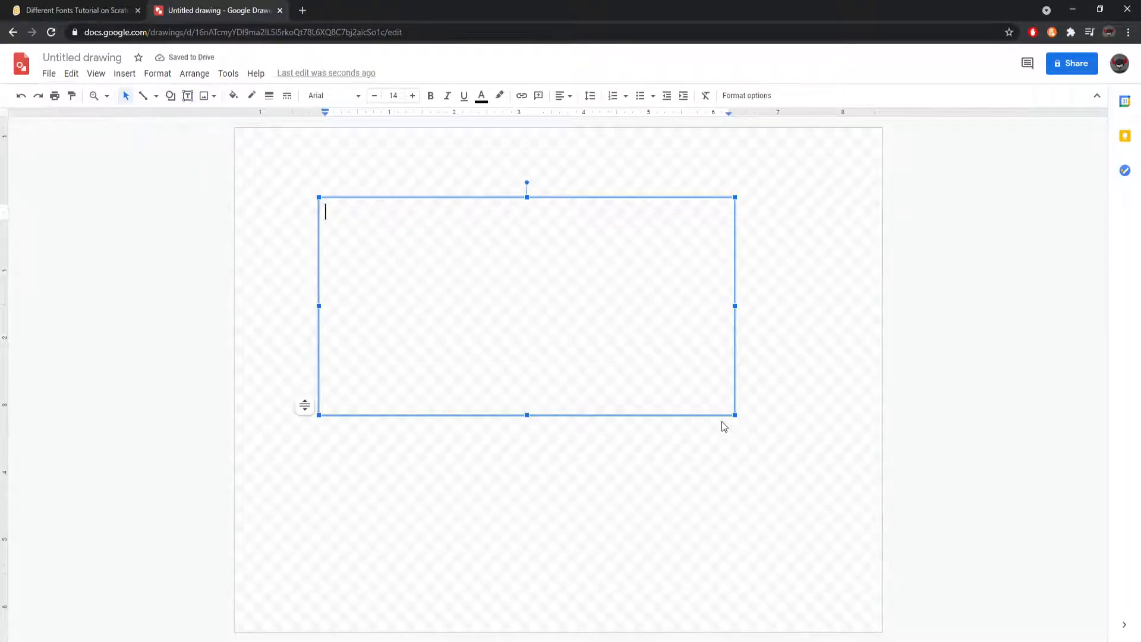
{"action": "type", "text": "No"}
{"action": "key", "text": "BackSpace"}
{"action": "type", "text": "Unboring"}
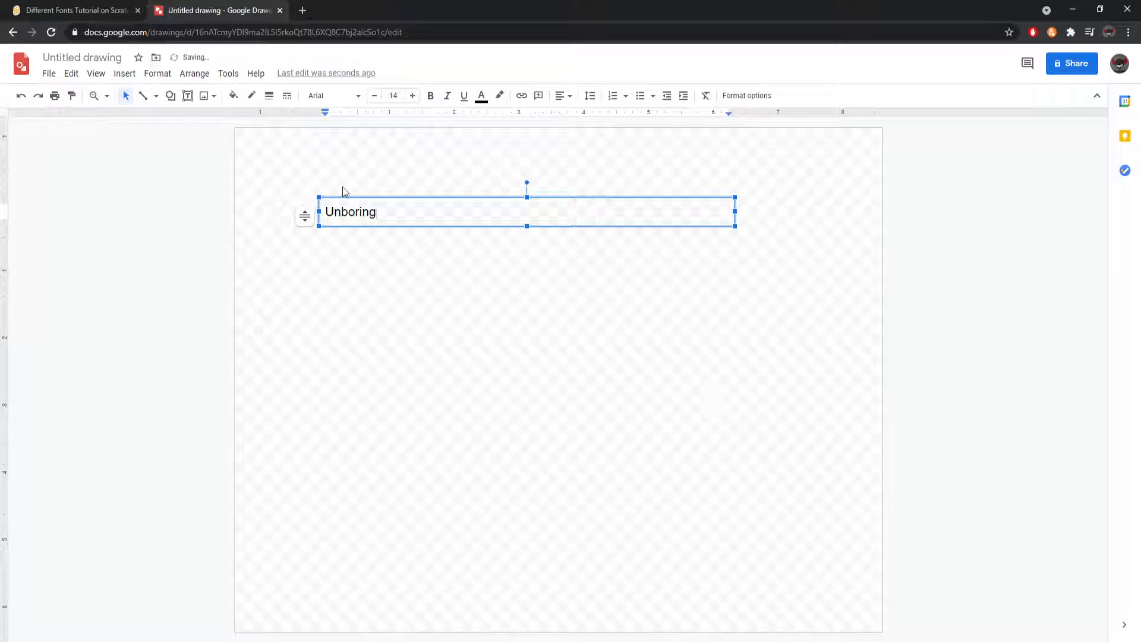
Find Luckiest Guy in the extended Google font catalogue and apply it to the word "Unboring".
{"action": "left_click_drag", "start_coordinate": [387, 208], "coordinate": [326, 211]}
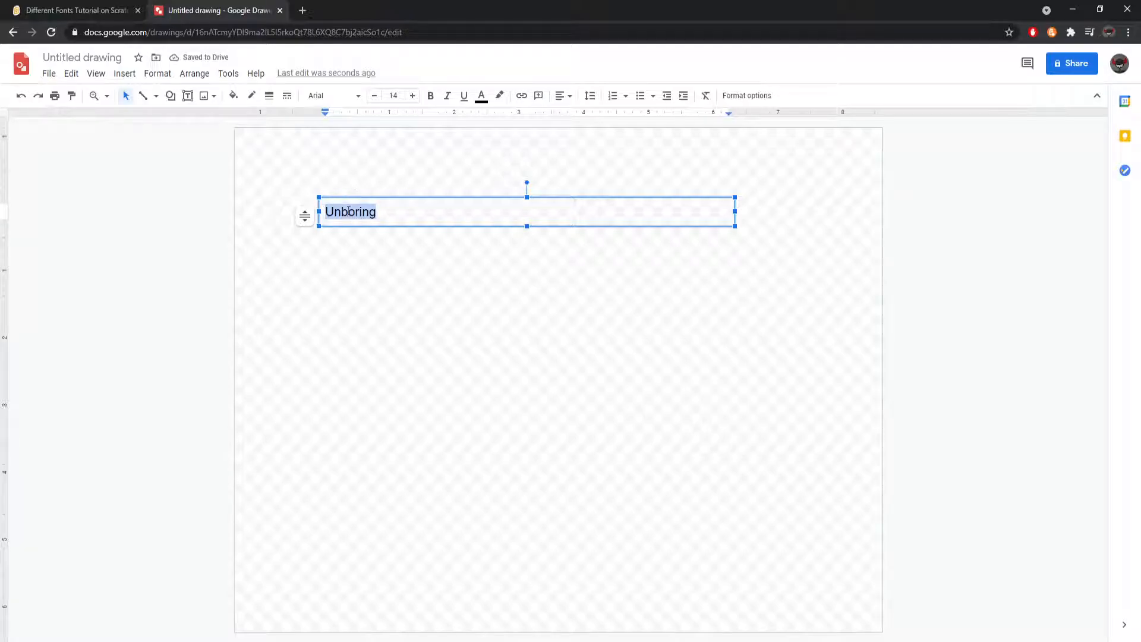
{"action": "left_click", "coordinate": [339, 96]}
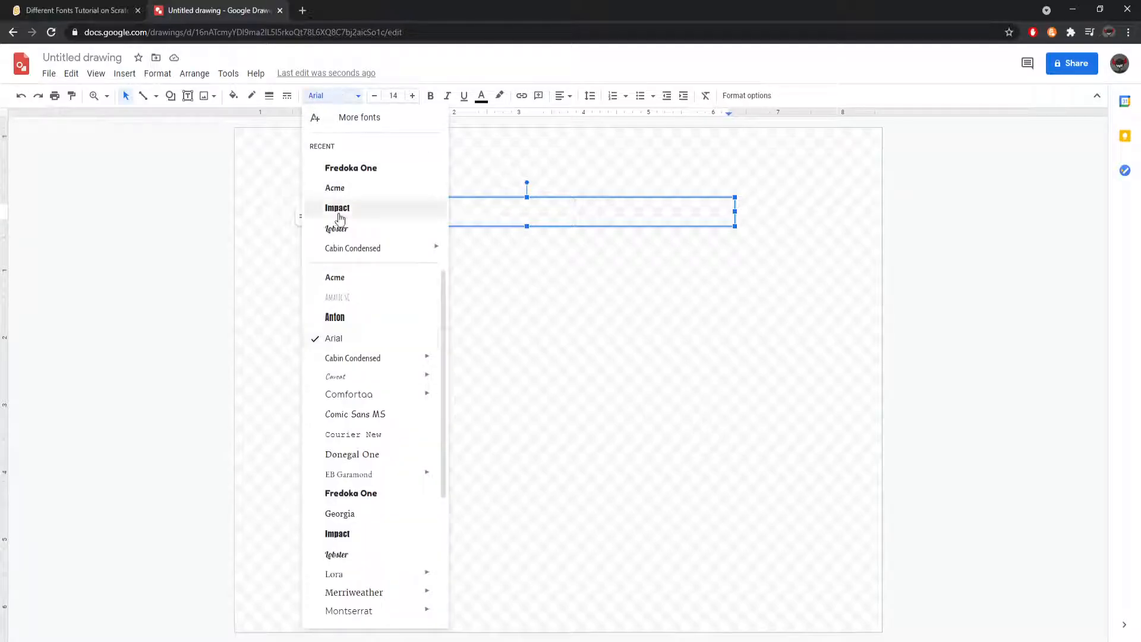
{"action": "scroll", "coordinate": [368, 368], "scroll_direction": "down", "scroll_amount": 3}
{"action": "scroll", "coordinate": [368, 376], "scroll_direction": "up", "scroll_amount": 3}
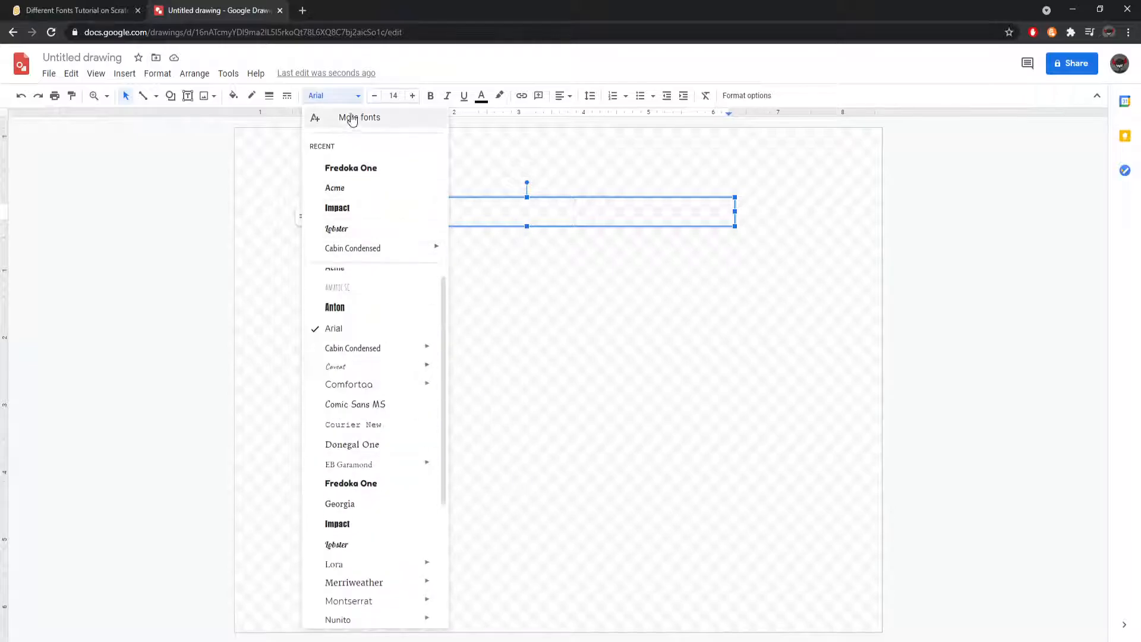
{"action": "left_click", "coordinate": [338, 117]}
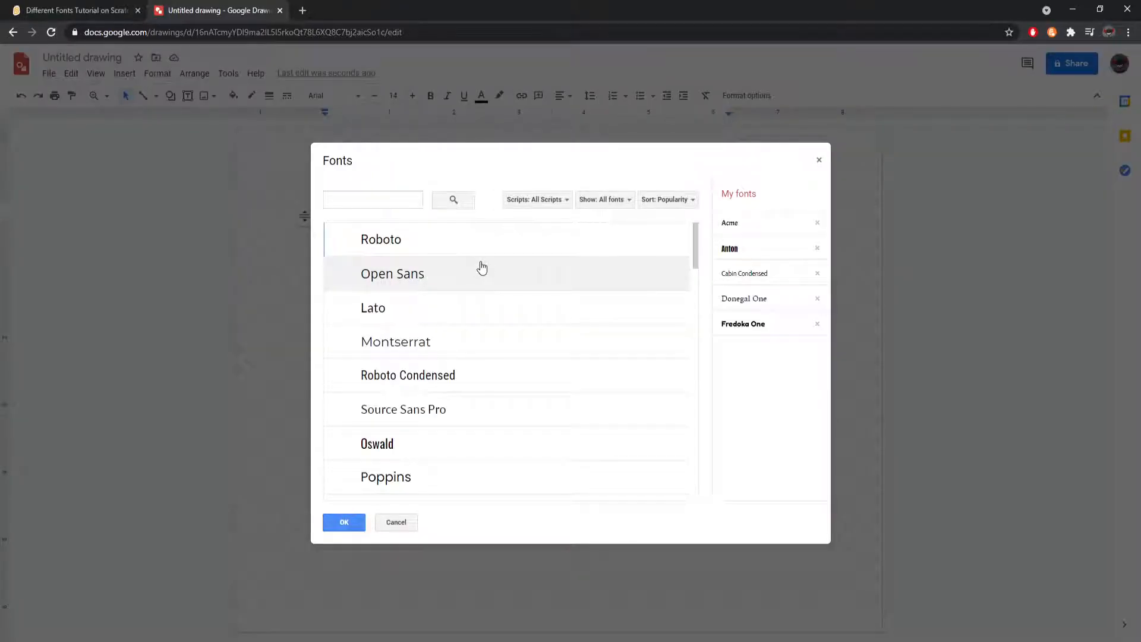
{"action": "scroll", "coordinate": [487, 356], "scroll_direction": "down", "scroll_amount": 10}
{"action": "scroll", "coordinate": [440, 416], "scroll_direction": "down", "scroll_amount": 15}
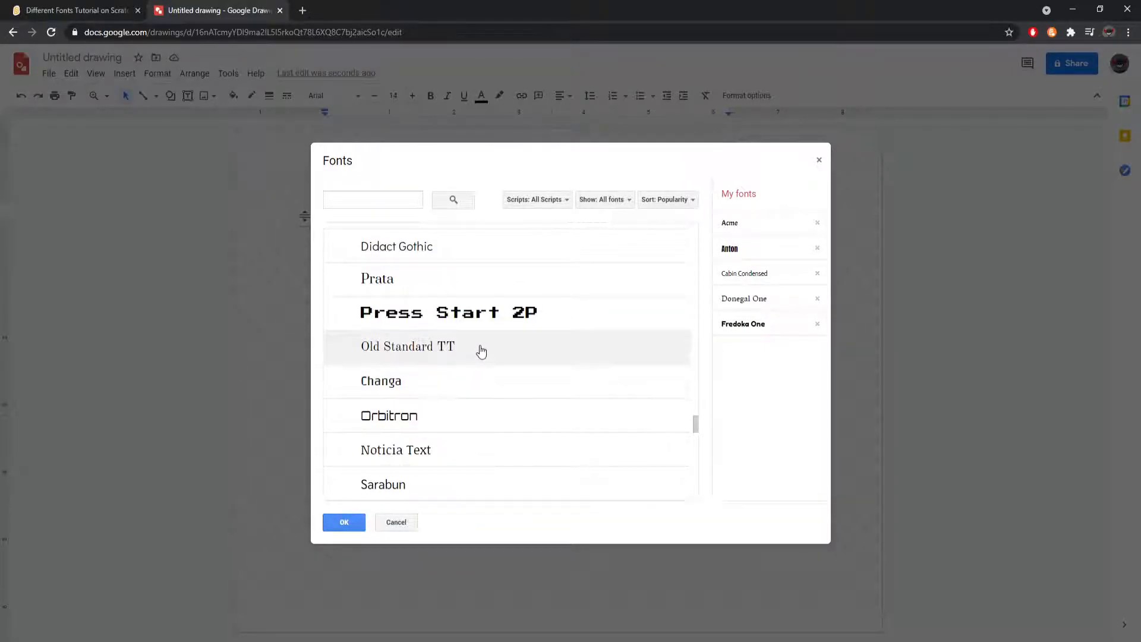
{"action": "scroll", "coordinate": [481, 387], "scroll_direction": "down", "scroll_amount": 7}
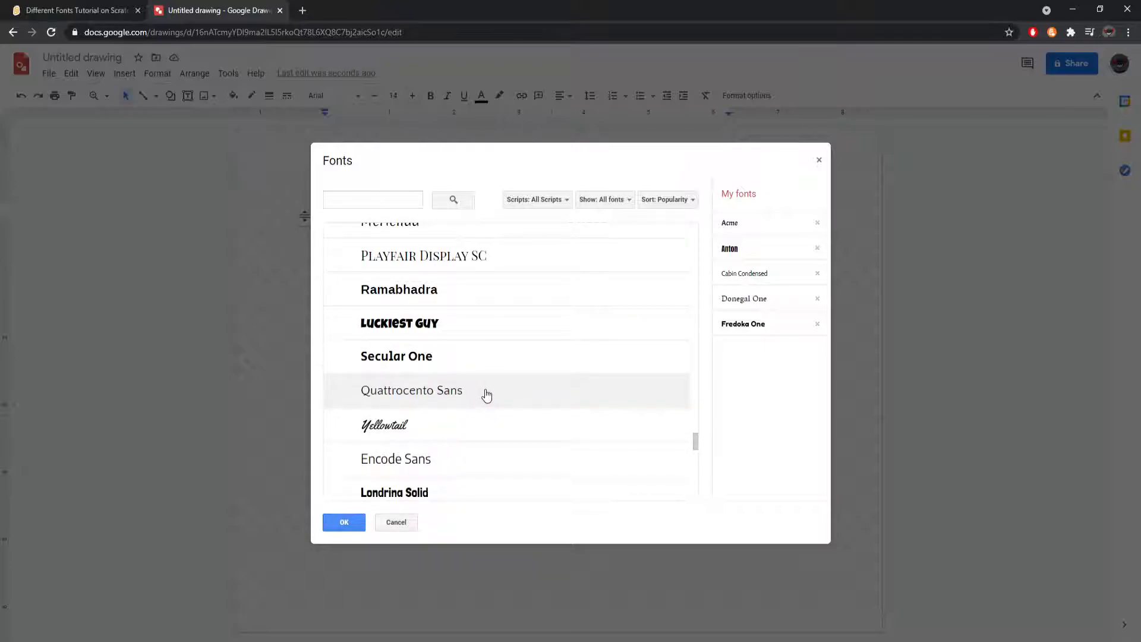
{"action": "left_click", "coordinate": [410, 323]}
{"action": "left_click", "coordinate": [341, 524]}
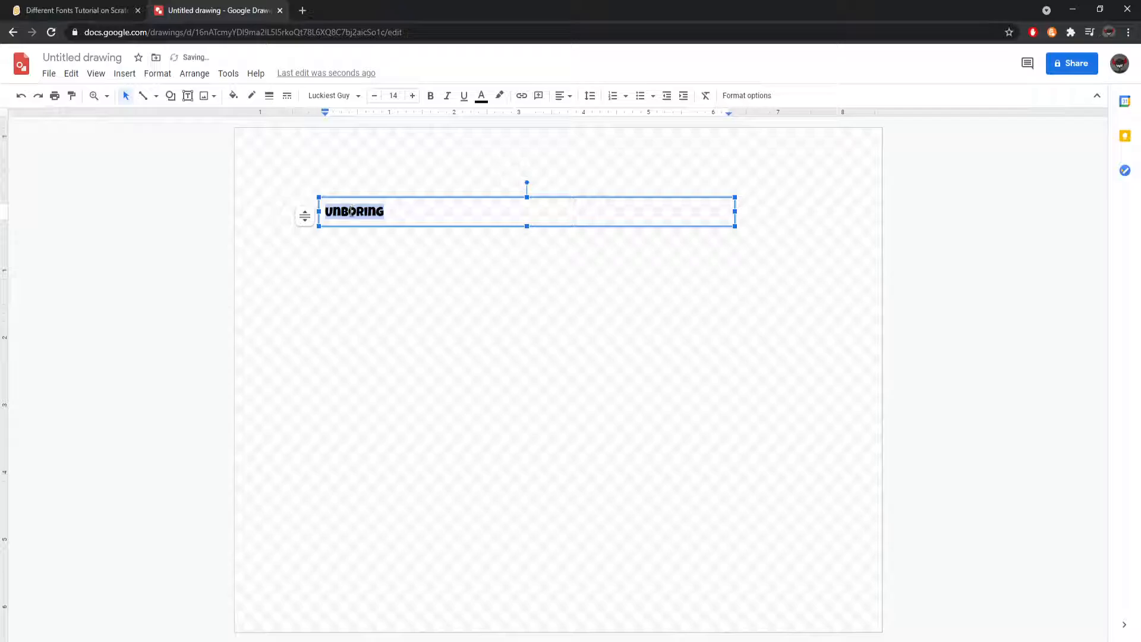
Set the "Unboring" text's font size to 72 and deselect the text box.
{"action": "left_click", "coordinate": [394, 97]}
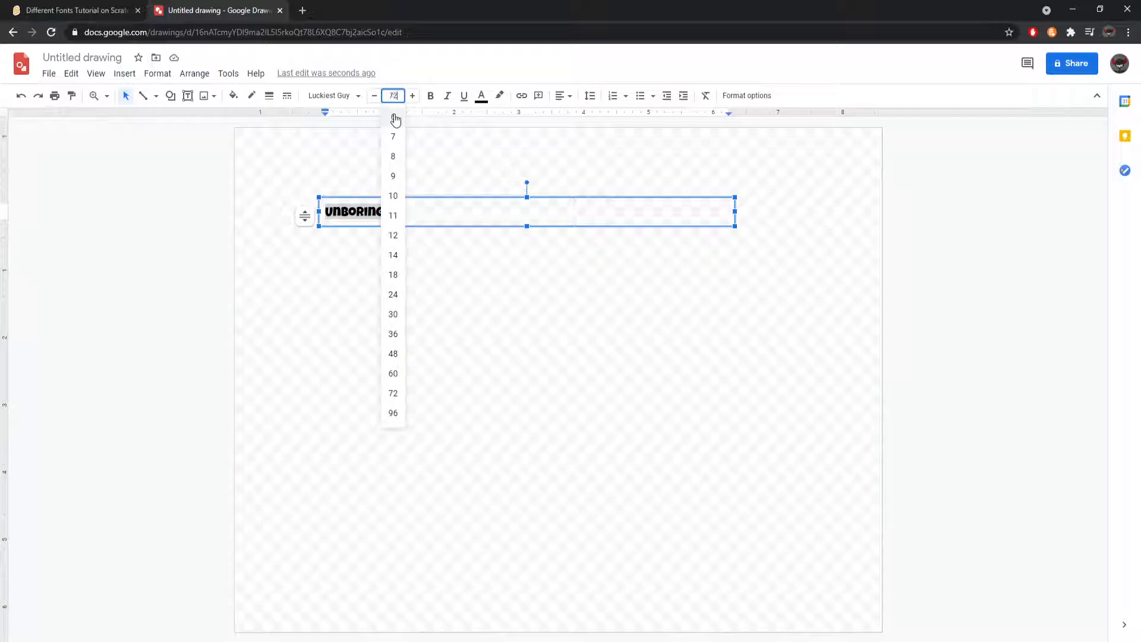
{"action": "key", "text": "Return"}
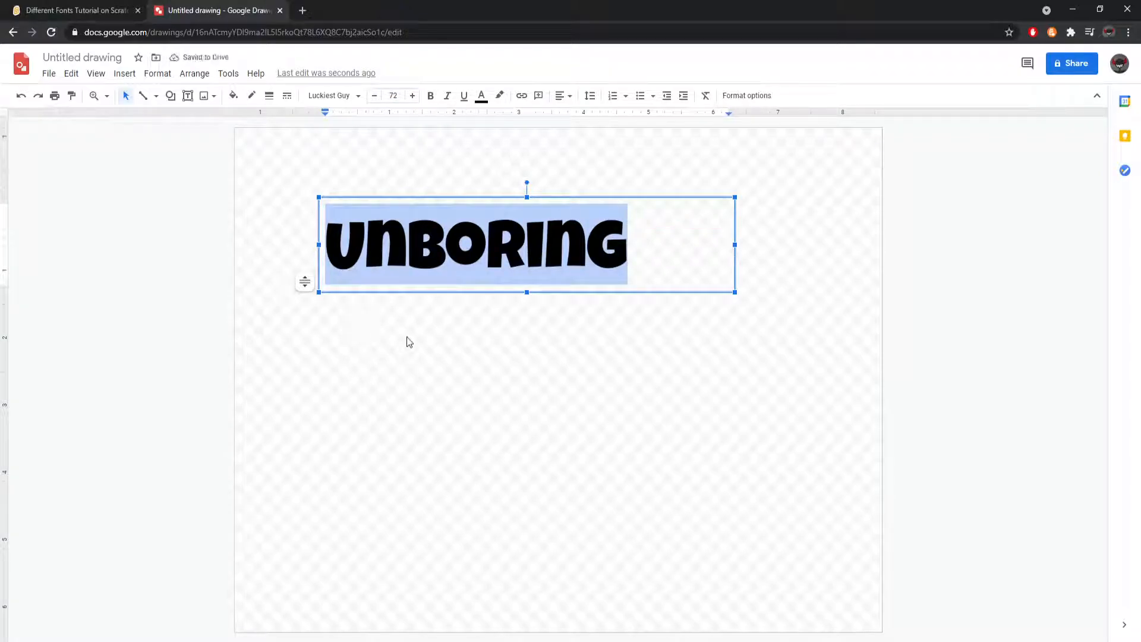
{"action": "left_click", "coordinate": [554, 343]}
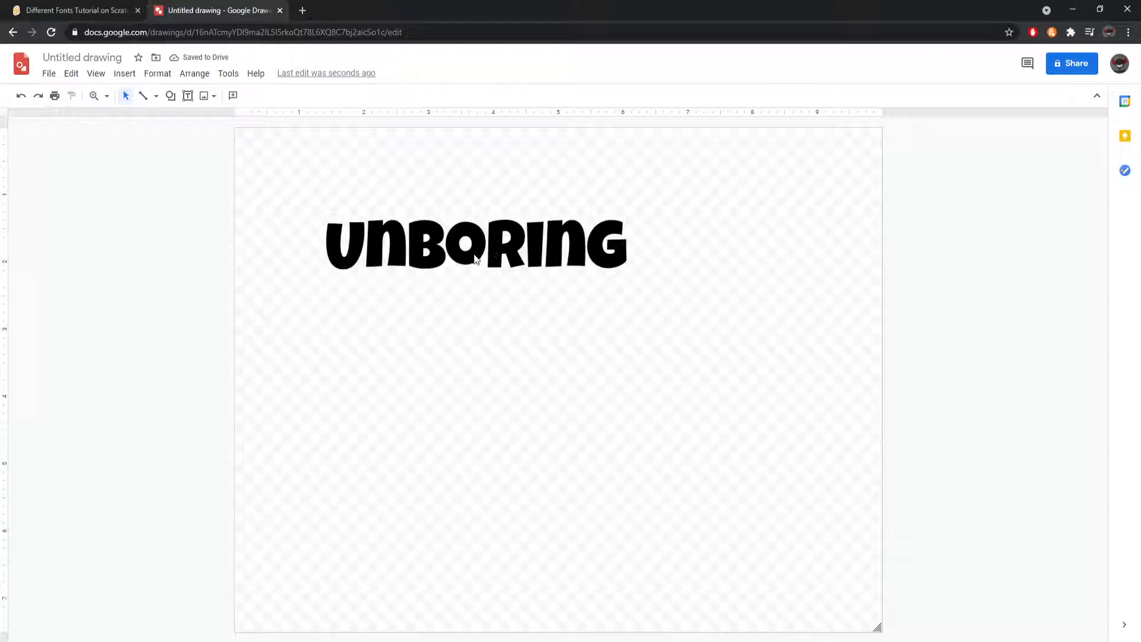
{"action": "left_click", "coordinate": [504, 237]}
{"action": "left_click", "coordinate": [613, 326]}
Rename the drawing as unboring.
{"action": "left_click", "coordinate": [50, 75]}
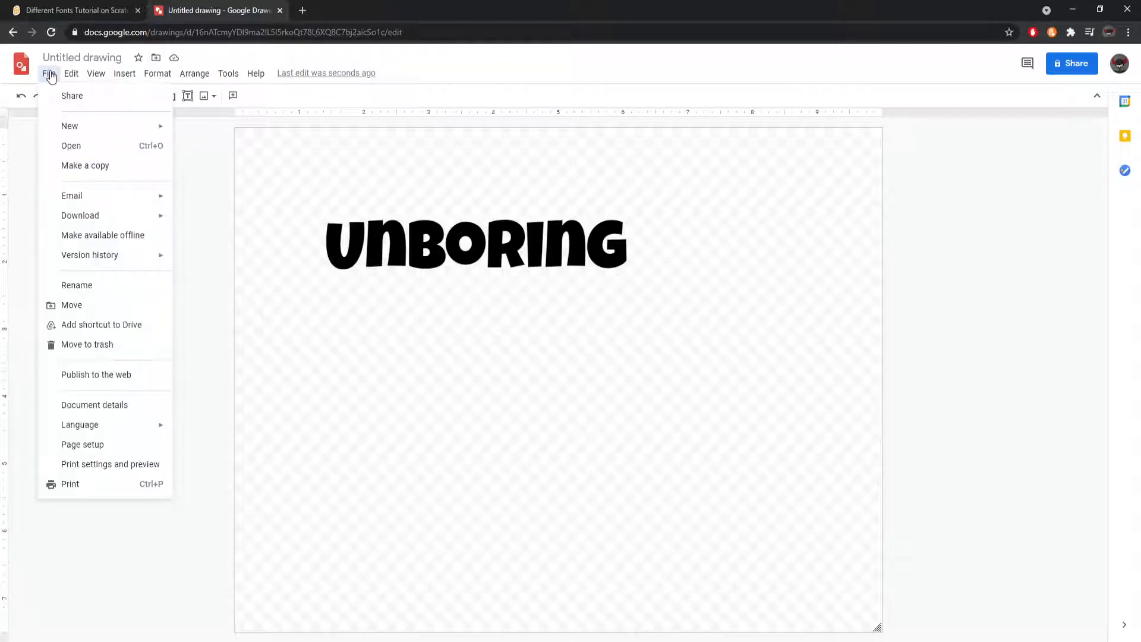
{"action": "left_click", "coordinate": [82, 57]}
{"action": "type", "text": "unv="}
{"action": "key", "text": "BackSpace"}
{"action": "key", "text": "BackSpace"}
{"action": "type", "text": "boring"}
{"action": "key", "text": "Return"}
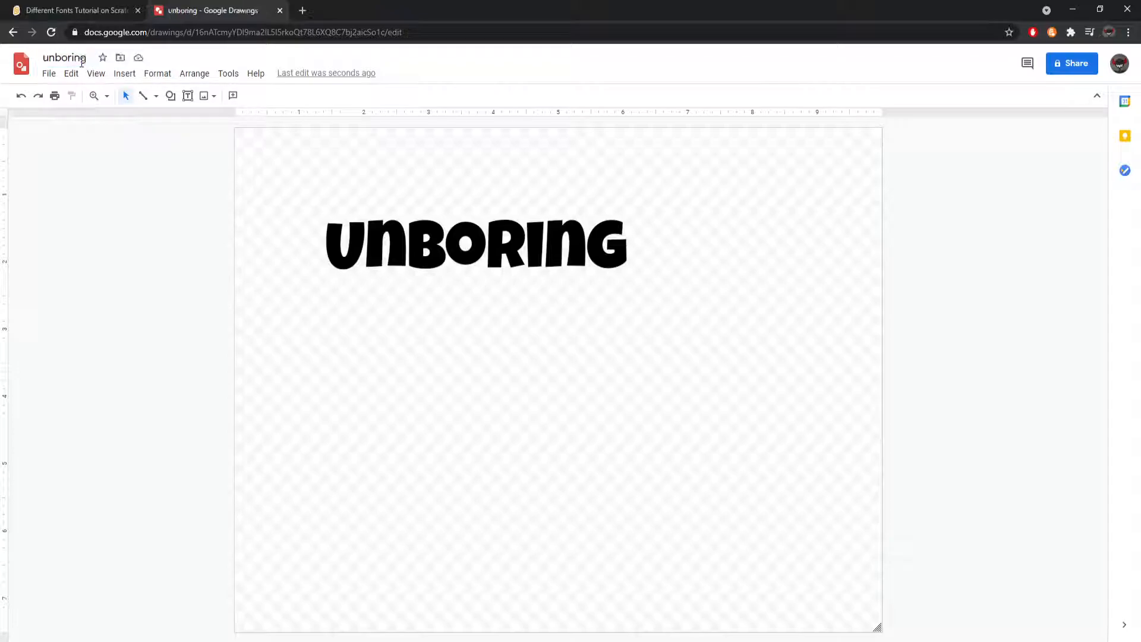
Download the drawing as a Scalable Vector Graphics (.svg) file and close the drawing.
{"action": "left_click", "coordinate": [49, 73]}
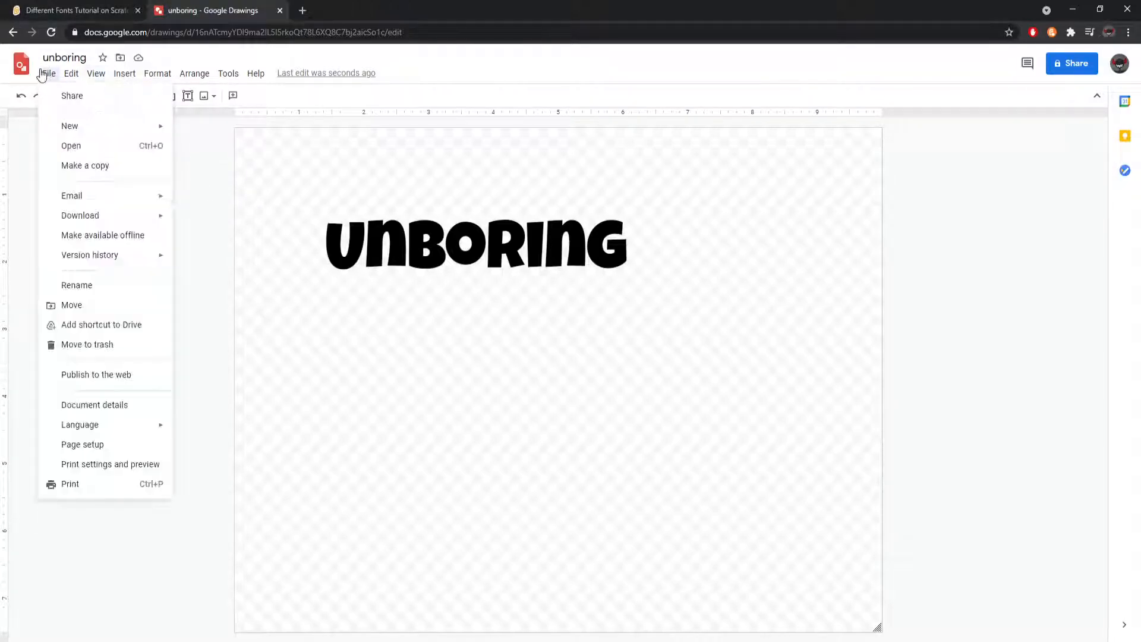
{"action": "mouse_move", "coordinate": [93, 215]}
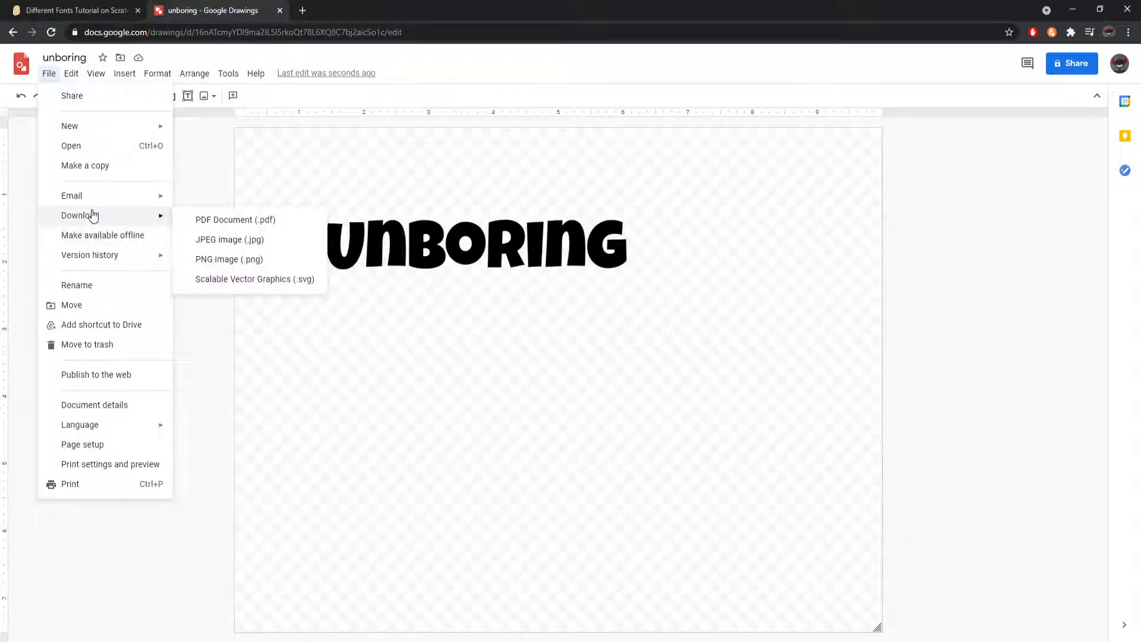
{"action": "left_click", "coordinate": [218, 279]}
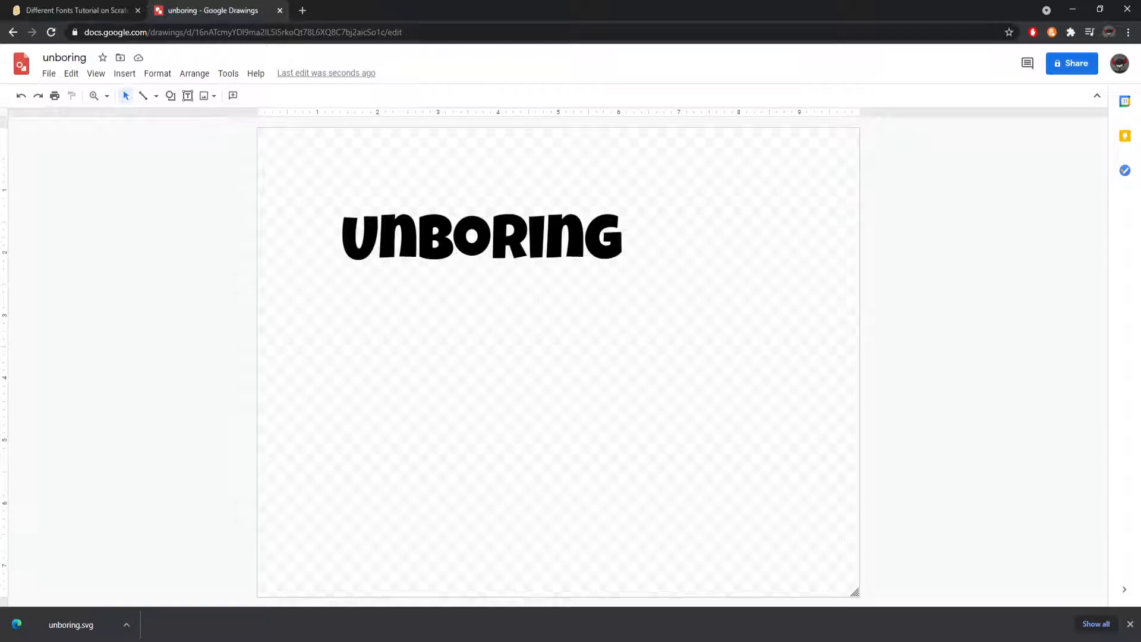
{"action": "left_click", "coordinate": [1129, 624]}
{"action": "left_click", "coordinate": [278, 11]}
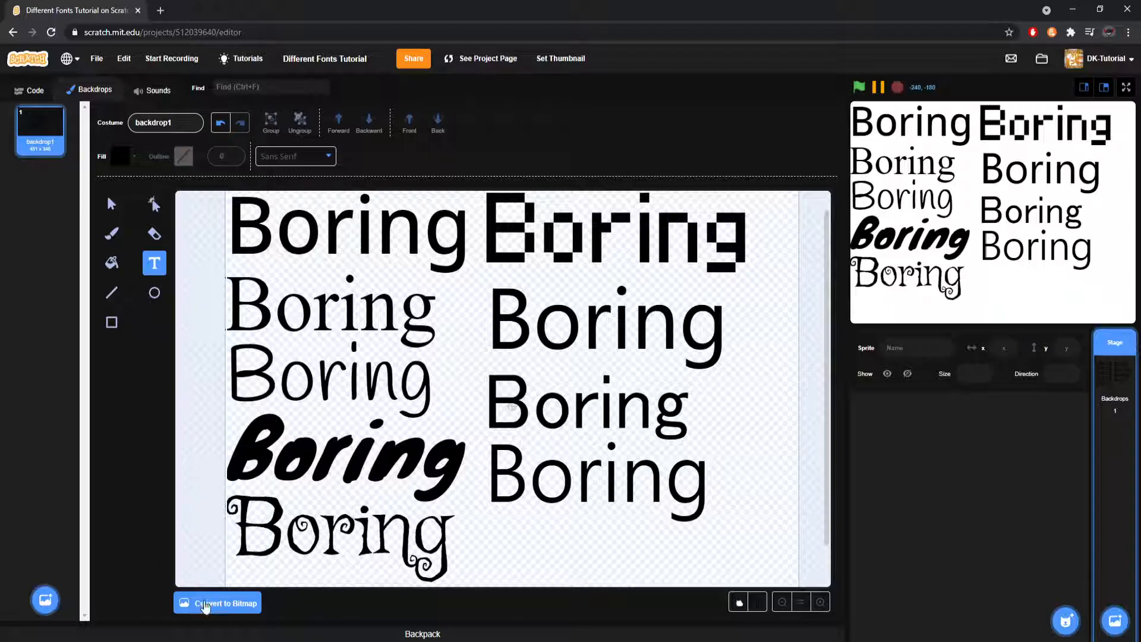
Back in Scratch, create a new blank painted backdrop and leave it in vector mode.
{"action": "mouse_move", "coordinate": [45, 597]}
{"action": "left_click", "coordinate": [53, 552]}
{"action": "left_click", "coordinate": [213, 612]}
{"action": "left_click", "coordinate": [222, 612]}
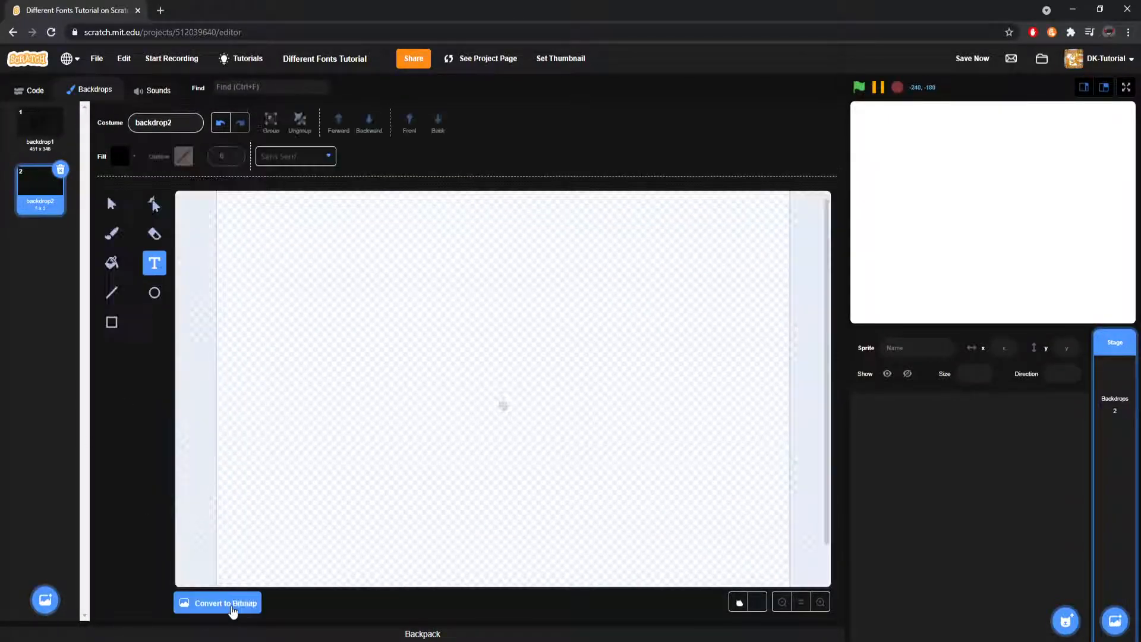
Draw a circle near the canvas centre with a dark red fill and a black outline of width 10.
{"action": "left_click", "coordinate": [154, 293]}
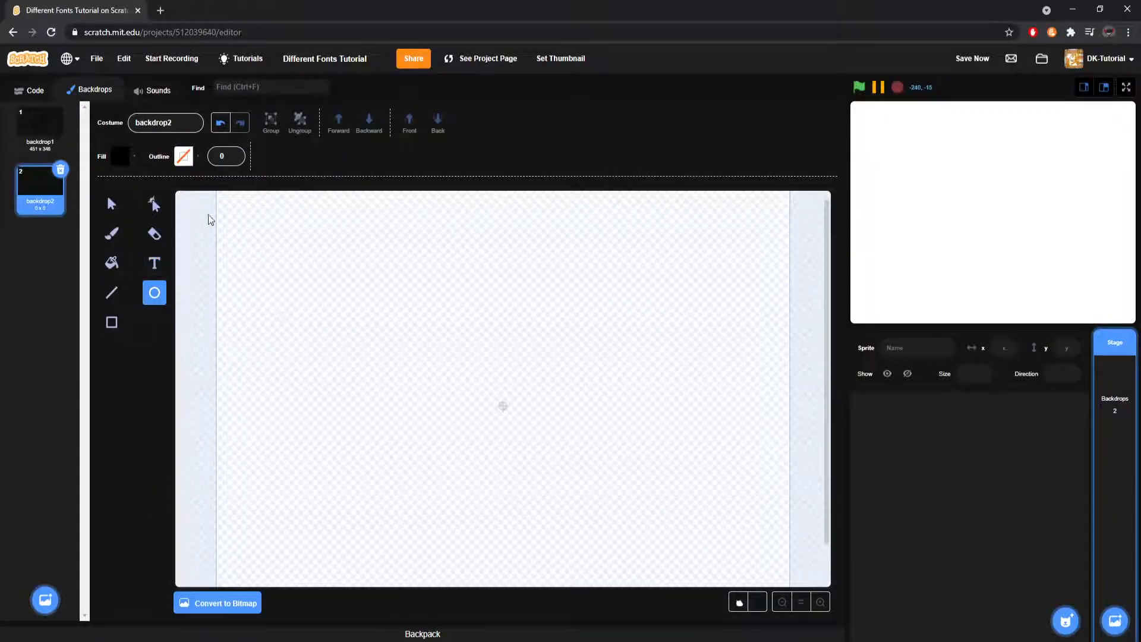
{"action": "left_click", "coordinate": [185, 158]}
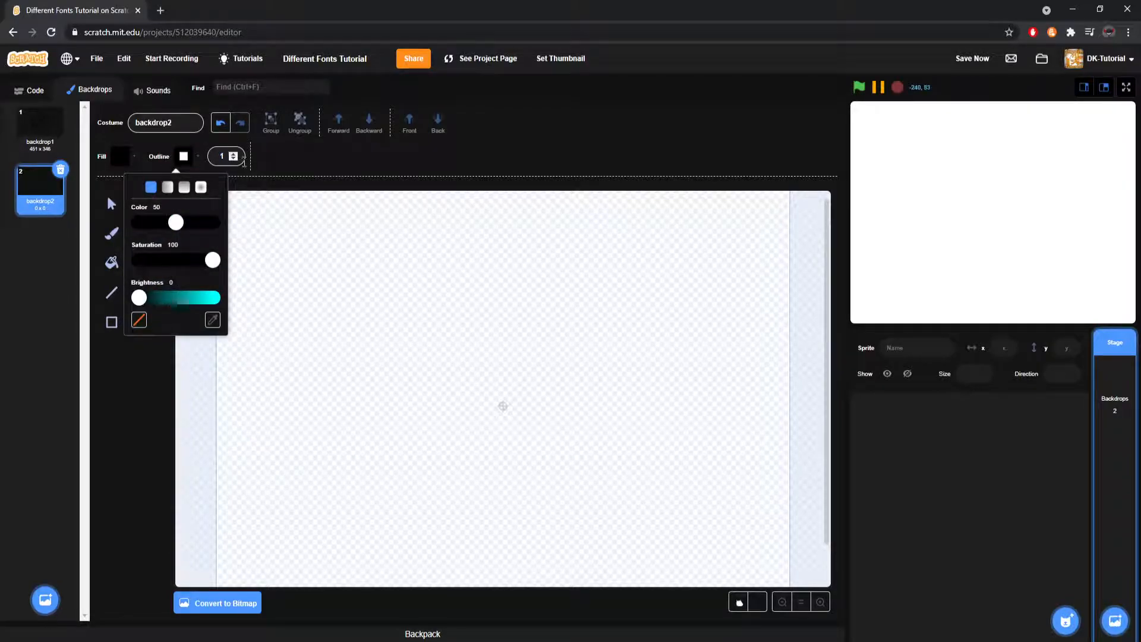
{"action": "left_click", "coordinate": [233, 154]}
{"action": "left_click", "coordinate": [234, 154]}
{"action": "left_click", "coordinate": [233, 154]}
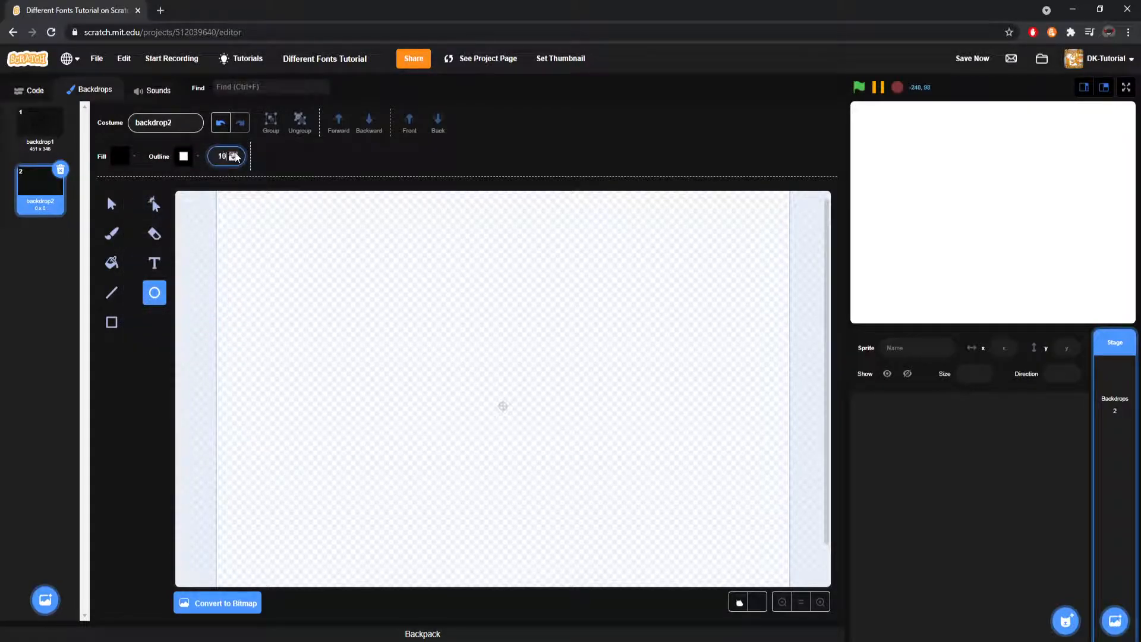
{"action": "left_click", "coordinate": [120, 156]}
{"action": "left_click_drag", "start_coordinate": [76, 297], "coordinate": [116, 297]}
{"action": "mouse_move", "coordinate": [397, 303]}
{"action": "left_mouse_down"}
{"action": "mouse_move", "coordinate": [469, 392]}
{"action": "mouse_move", "coordinate": [508, 402]}
{"action": "mouse_move", "coordinate": [510, 420]}
{"action": "mouse_move", "coordinate": [469, 380]}
{"action": "mouse_move", "coordinate": [479, 386]}
{"action": "left_mouse_up"}
{"action": "left_click", "coordinate": [111, 203]}
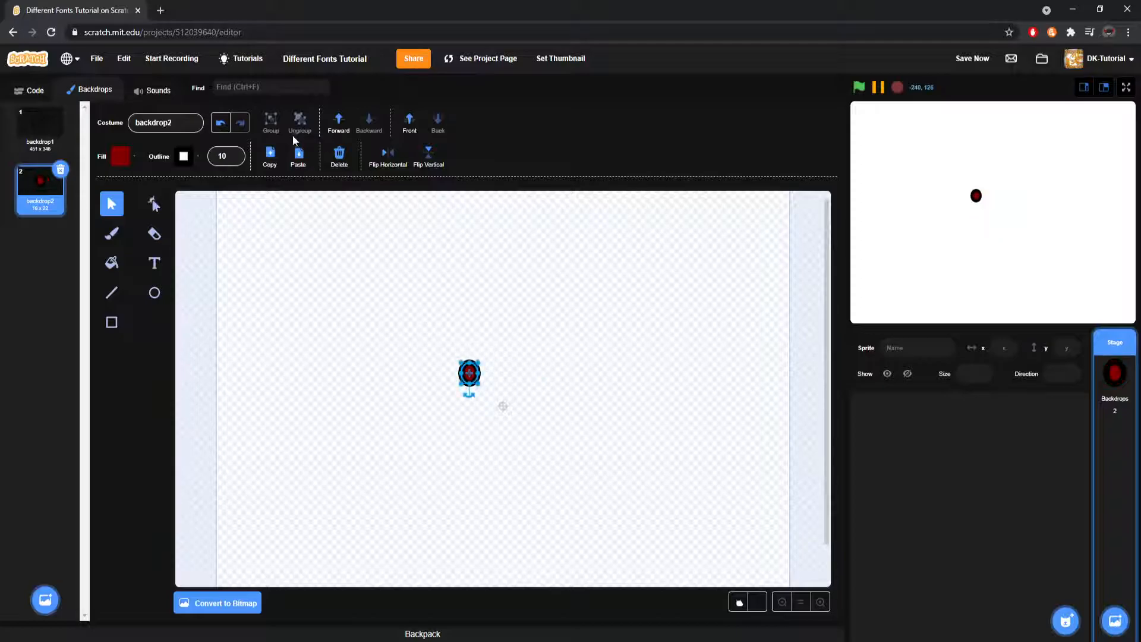
Undo the circle's last resize, scale it up to fill most of the canvas height, and delete it.
{"action": "left_click", "coordinate": [221, 123]}
{"action": "left_click_drag", "start_coordinate": [545, 449], "coordinate": [772, 581]}
{"action": "left_click_drag", "start_coordinate": [662, 499], "coordinate": [559, 337]}
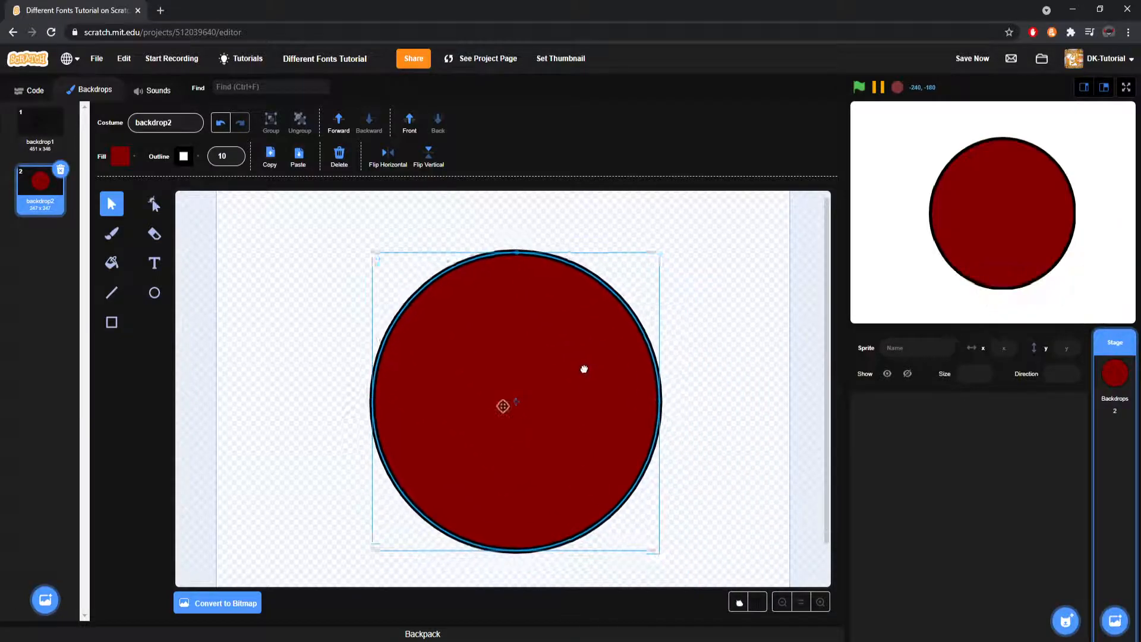
{"action": "key", "text": "Delete"}
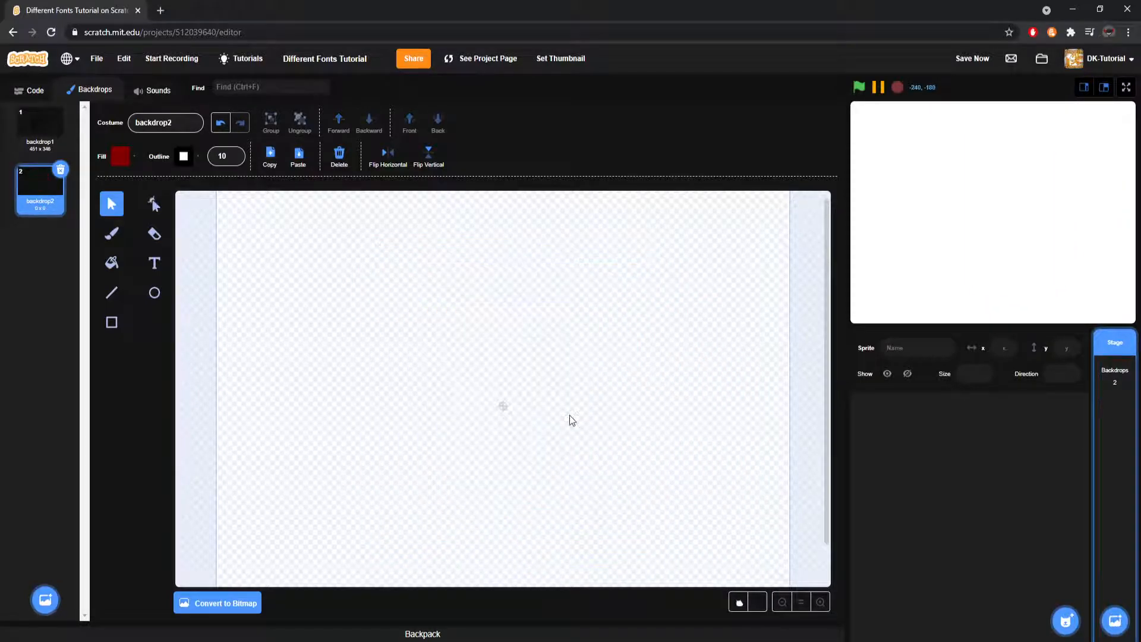
Convert the backdrop to bitmap and draw a filled dark red circle about 50 × 50 at the centre of the canvas.
{"action": "left_click", "coordinate": [239, 606]}
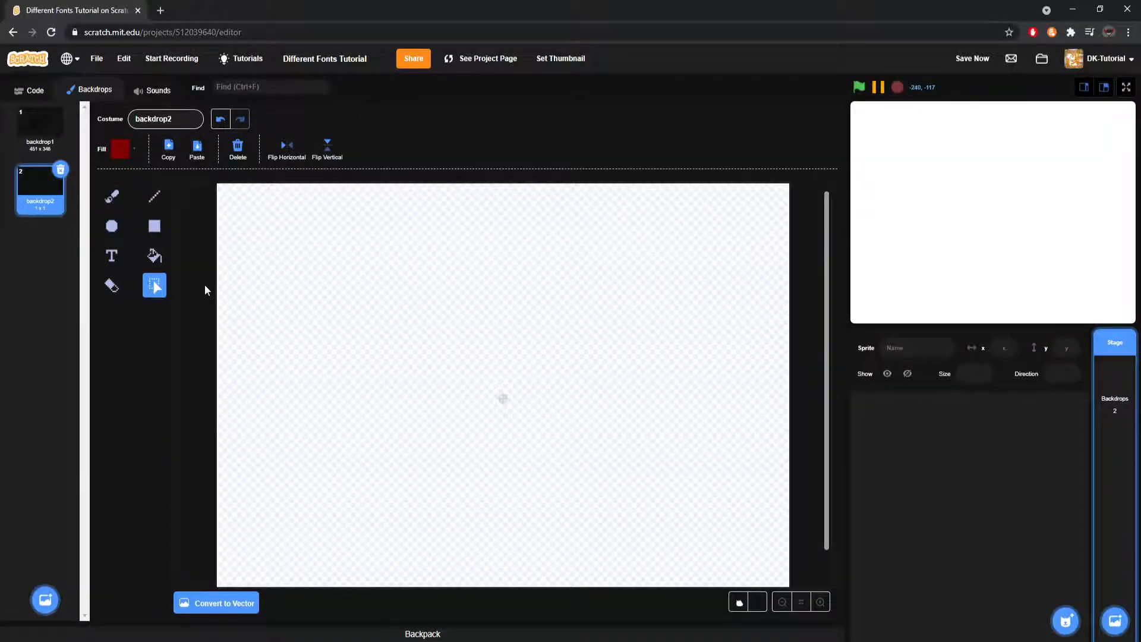
{"action": "left_click", "coordinate": [111, 226]}
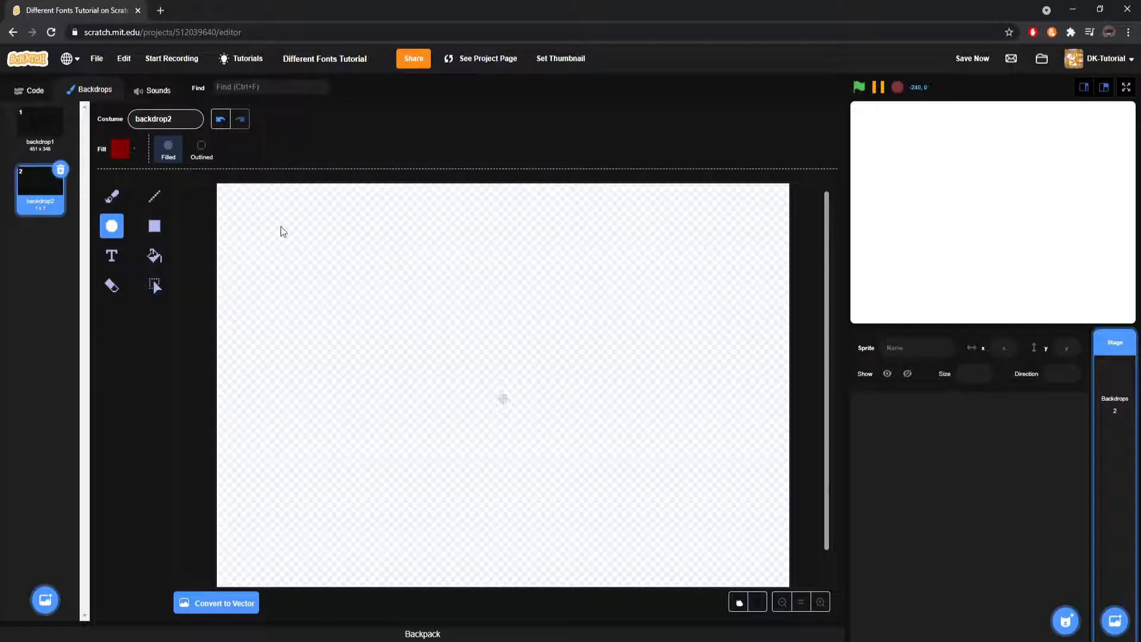
{"action": "left_click_drag", "start_coordinate": [519, 411], "coordinate": [533, 427]}
{"action": "left_click", "coordinate": [681, 486]}
{"action": "left_click", "coordinate": [155, 286]}
{"action": "left_click_drag", "start_coordinate": [456, 351], "coordinate": [605, 460]}
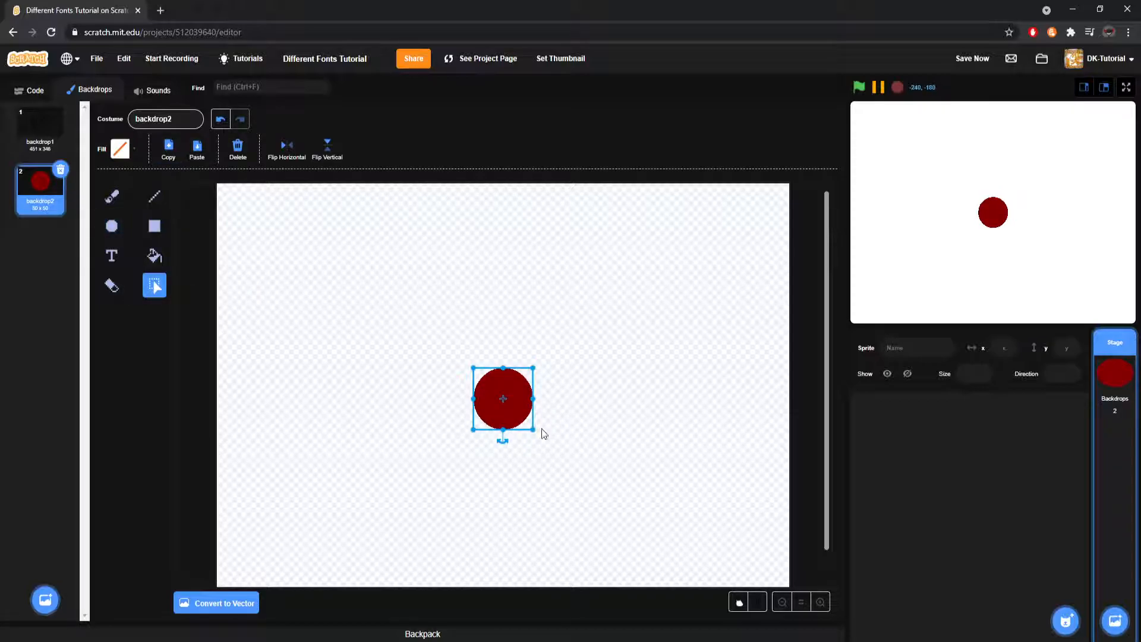
Resize the bitmap circle, shrinking it to a few pixels and enlarging it again to expose its pixelation.
{"action": "left_click_drag", "start_coordinate": [533, 428], "coordinate": [728, 588]}
{"action": "left_click_drag", "start_coordinate": [643, 532], "coordinate": [537, 418]}
{"action": "left_click_drag", "start_coordinate": [593, 489], "coordinate": [716, 540]}
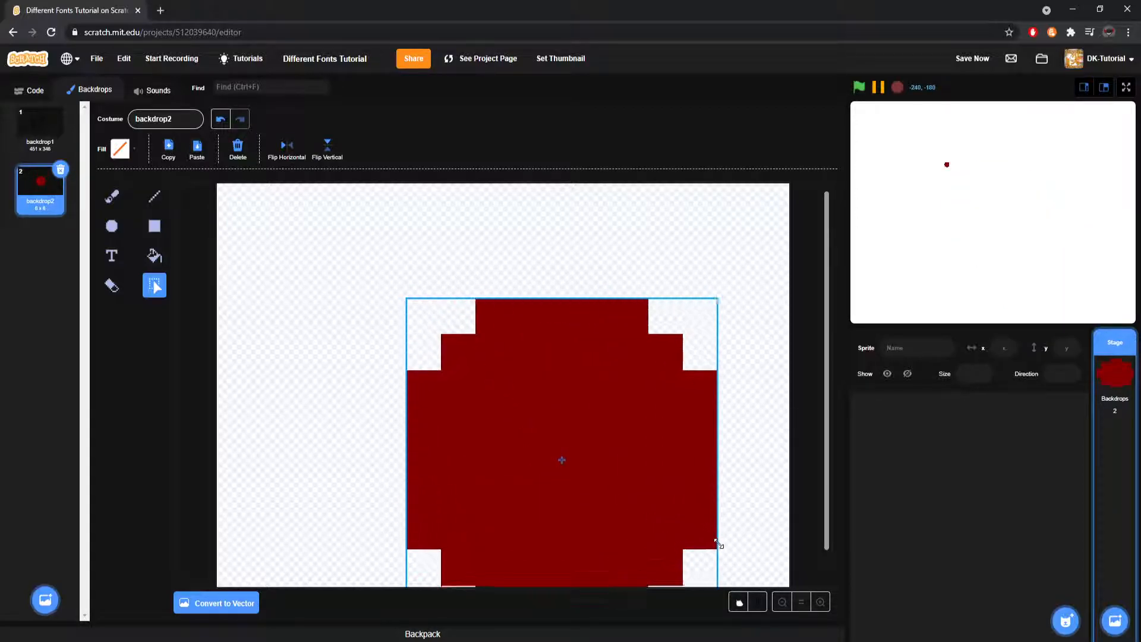
Enlarge the pixelated bitmap circle until it fills most of the canvas, and delete backdrop2.
{"action": "left_click_drag", "start_coordinate": [408, 299], "coordinate": [289, 202]}
{"action": "mouse_move", "coordinate": [469, 300]}
{"action": "left_mouse_down"}
{"action": "mouse_move", "coordinate": [482, 343]}
{"action": "mouse_move", "coordinate": [456, 285]}
{"action": "mouse_move", "coordinate": [471, 302]}
{"action": "left_mouse_up"}
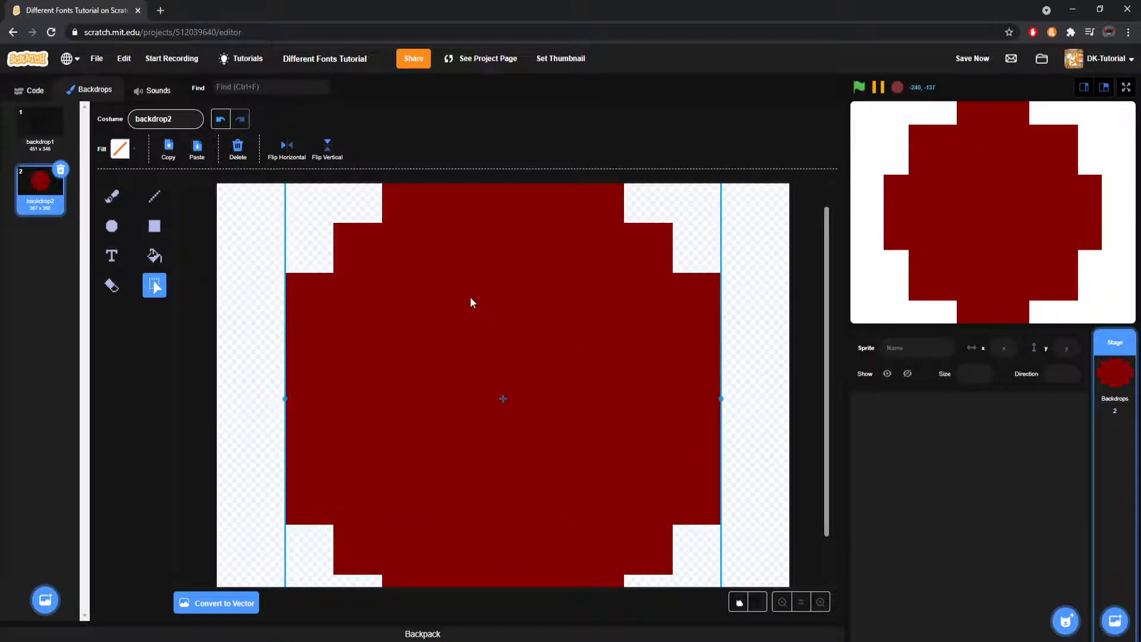
{"action": "left_click", "coordinate": [765, 395]}
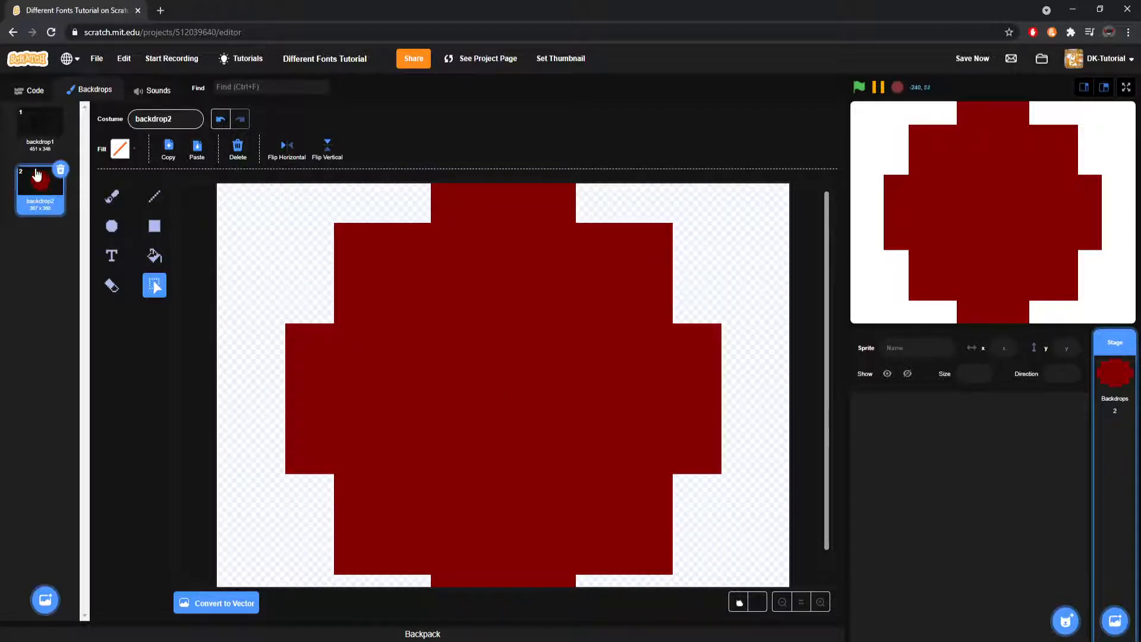
{"action": "left_click", "coordinate": [61, 168]}
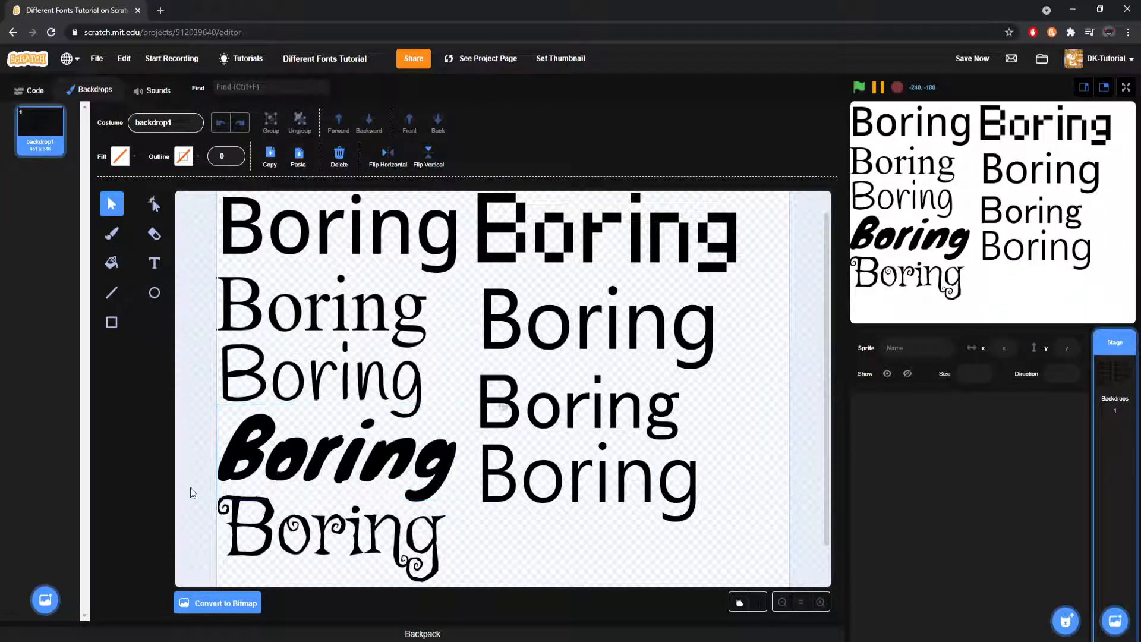
Upload the unboring SVG file as a new backdrop and switch between it and backdrop1.
{"action": "mouse_move", "coordinate": [44, 599]}
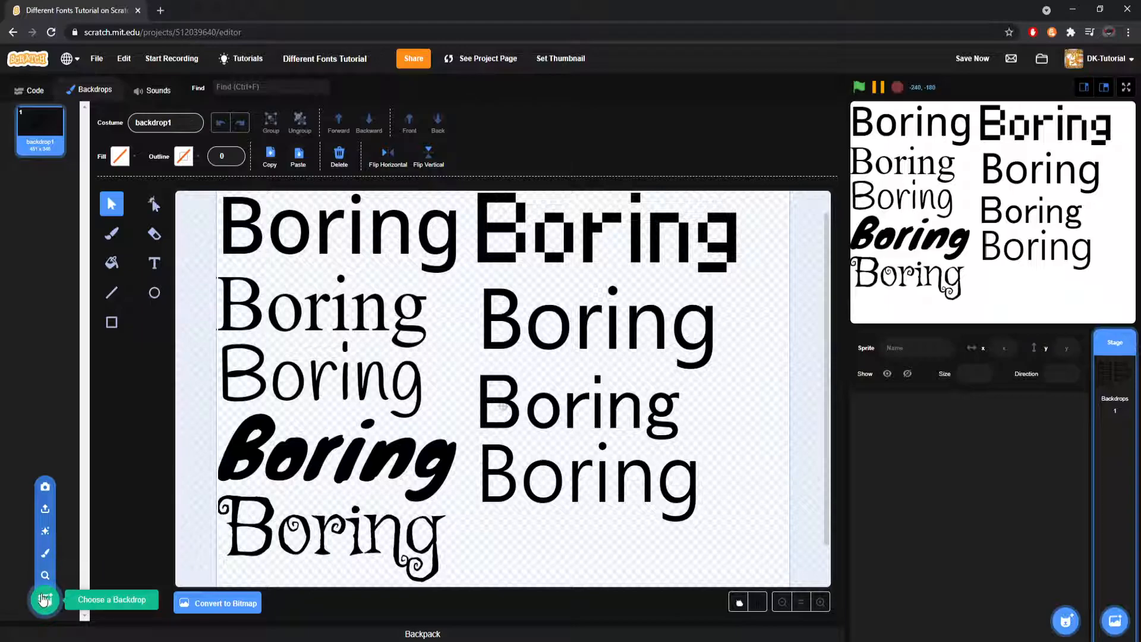
{"action": "left_click", "coordinate": [45, 509]}
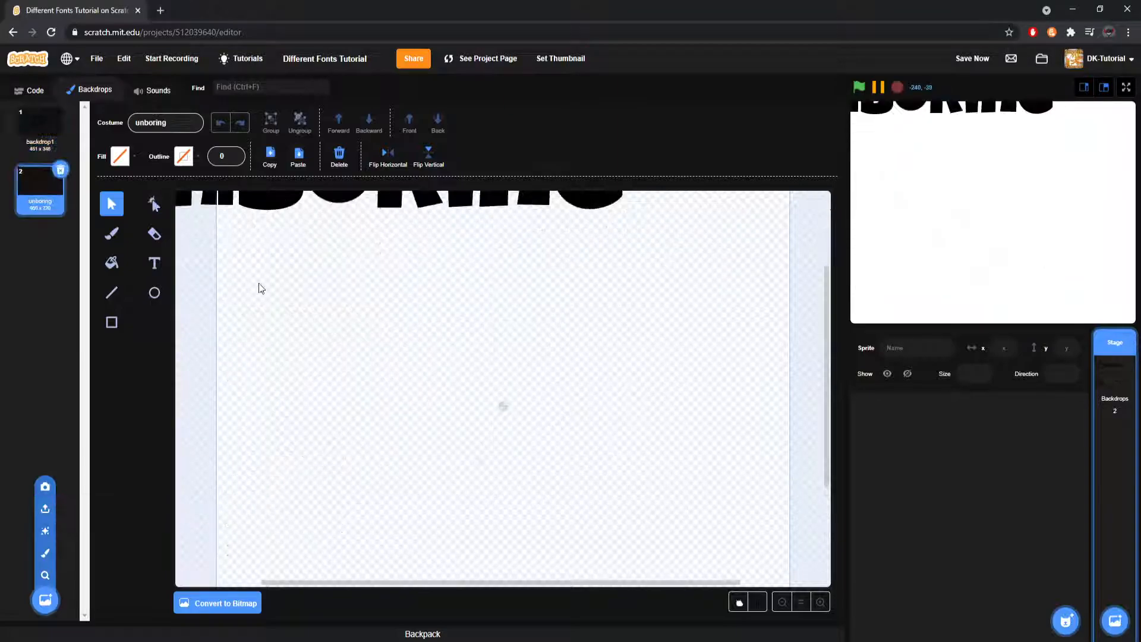
{"action": "mouse_move", "coordinate": [375, 582]}
{"action": "left_mouse_down"}
{"action": "mouse_move", "coordinate": [349, 588]}
{"action": "mouse_move", "coordinate": [336, 611]}
{"action": "left_mouse_up"}
{"action": "left_click", "coordinate": [34, 128]}
{"action": "left_click", "coordinate": [32, 176]}
{"action": "left_click", "coordinate": [27, 150]}
{"action": "left_click", "coordinate": [35, 191]}
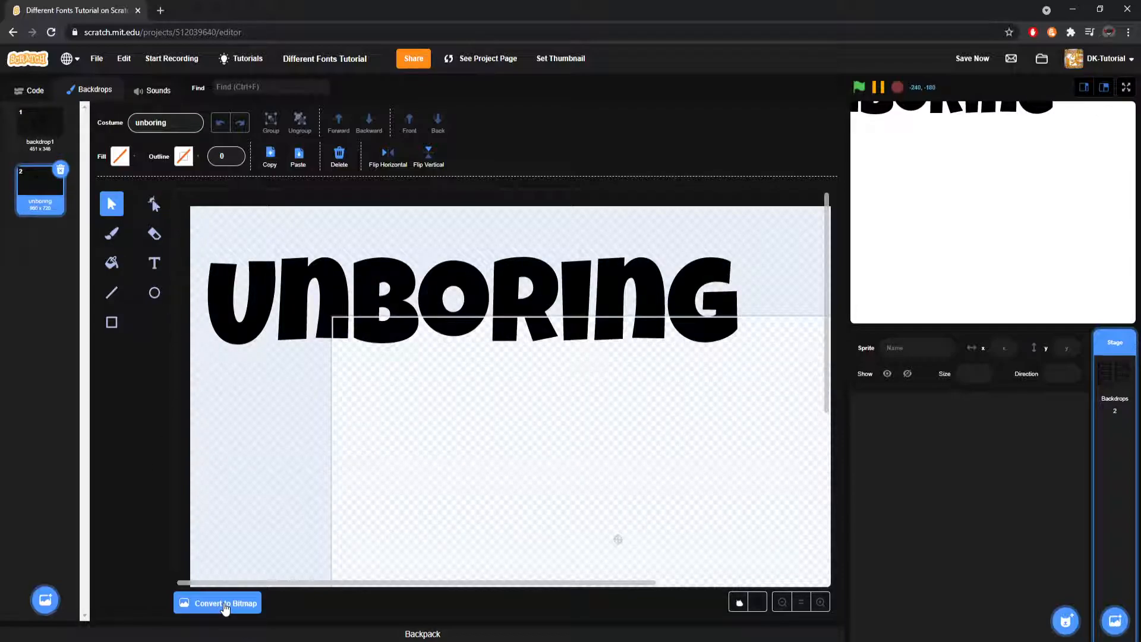
Move the UNBORING text to the canvas centre and keep its fill brightness at 0.
{"action": "left_click", "coordinate": [783, 602]}
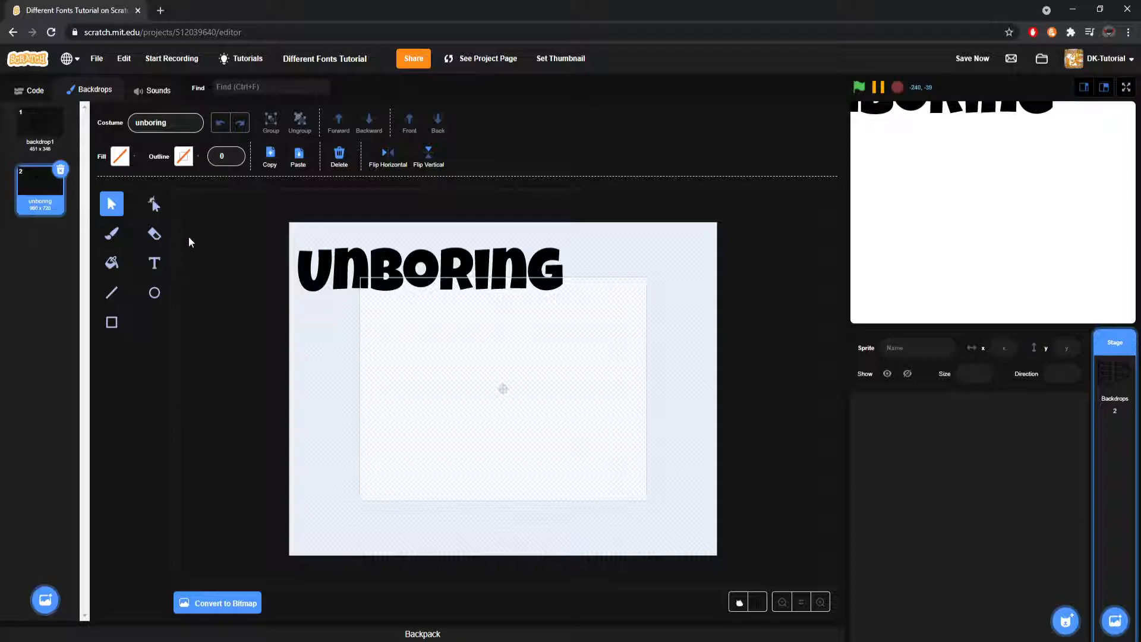
{"action": "left_click_drag", "start_coordinate": [398, 262], "coordinate": [471, 382]}
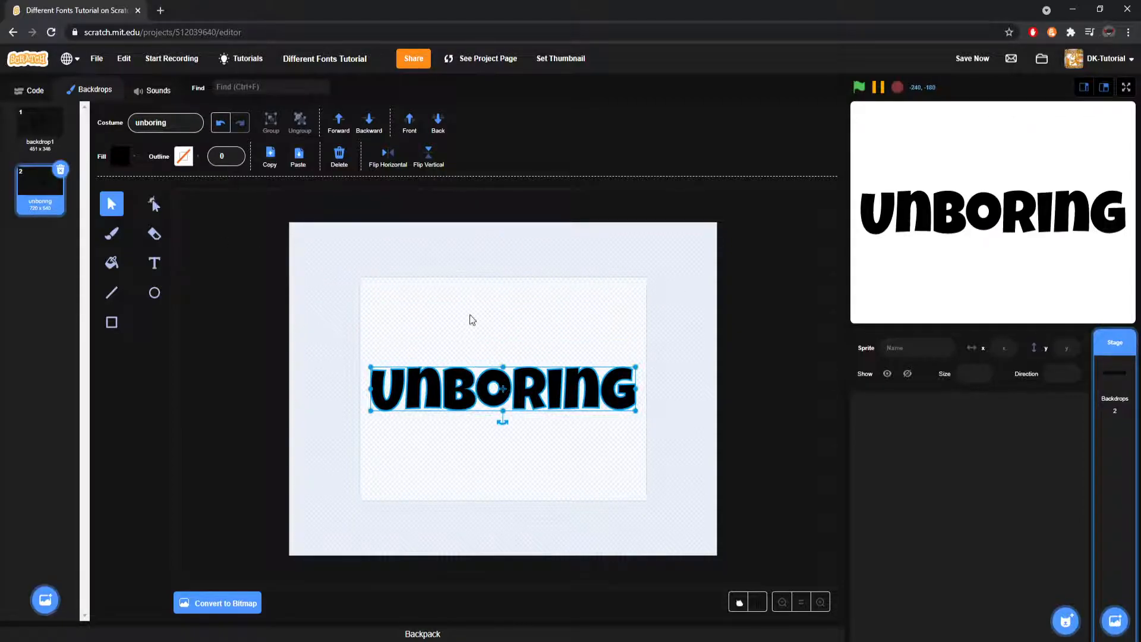
{"action": "left_click", "coordinate": [121, 156]}
{"action": "left_click_drag", "start_coordinate": [94, 300], "coordinate": [2, 313]}
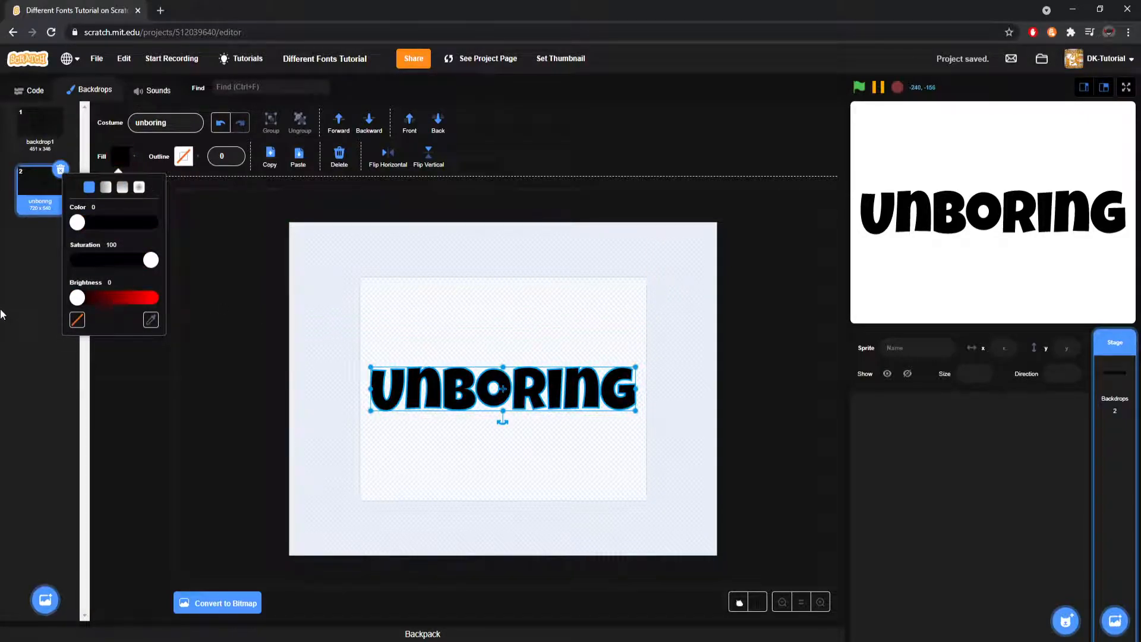
{"action": "left_click", "coordinate": [151, 392]}
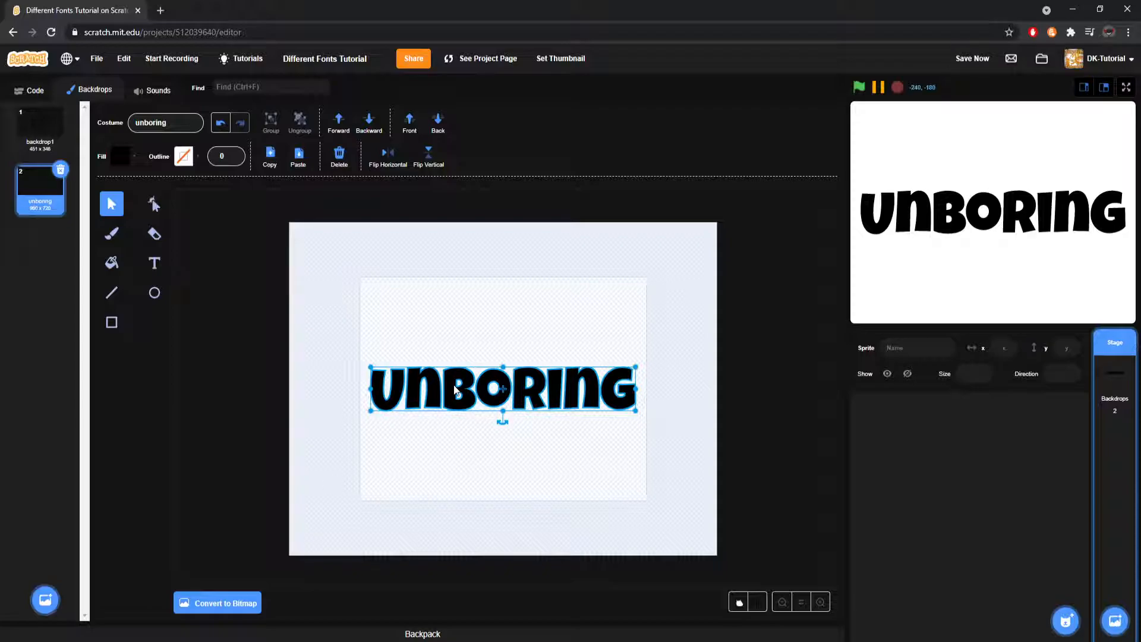
Paste the UNBORING text into backdrop1, scale it down and place it below the last Boring of the second column.
{"action": "left_click", "coordinate": [40, 128]}
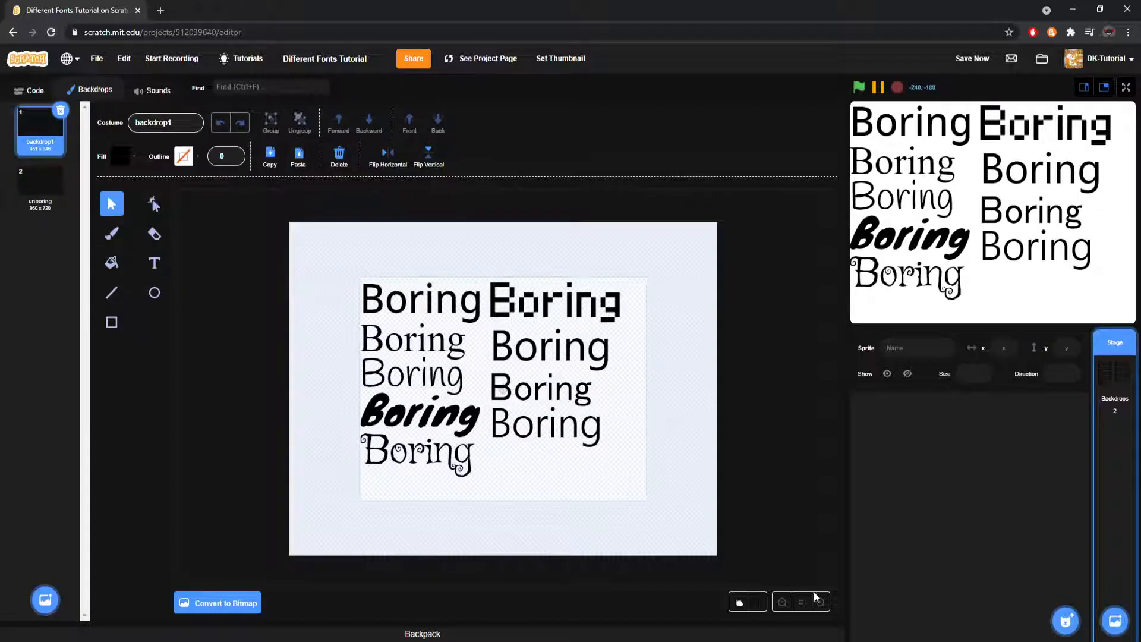
{"action": "key", "text": "ctrl+v"}
{"action": "left_click_drag", "start_coordinate": [636, 411], "coordinate": [625, 468]}
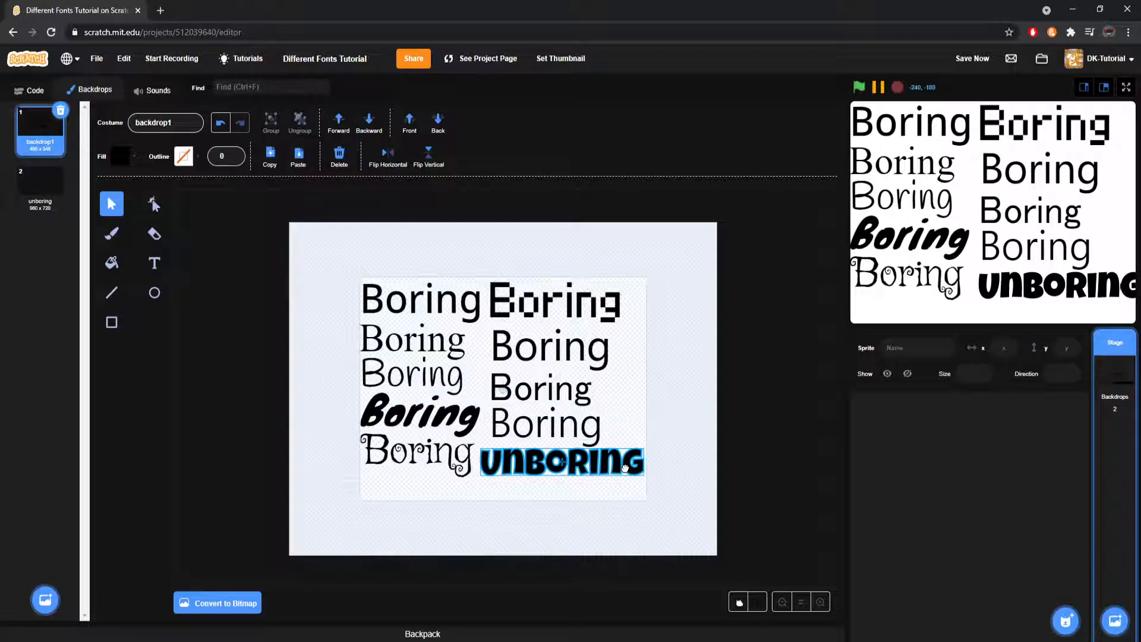
{"action": "left_click", "coordinate": [642, 439]}
{"action": "left_click", "coordinate": [520, 450]}
Try different fill colours on the UNBORING text in backdrop1 and set its brightness back to 0.
{"action": "left_click", "coordinate": [135, 156]}
{"action": "left_click", "coordinate": [112, 298]}
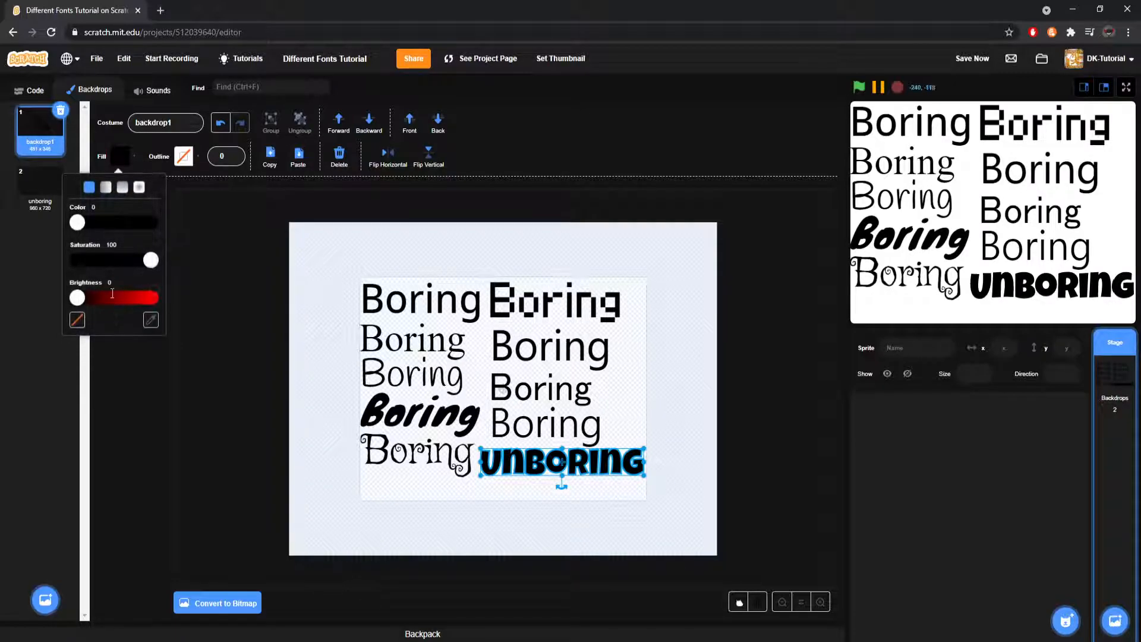
{"action": "left_click", "coordinate": [105, 259]}
{"action": "left_click", "coordinate": [140, 223]}
{"action": "left_click", "coordinate": [131, 259]}
{"action": "left_click_drag", "start_coordinate": [141, 297], "coordinate": [77, 297]}
{"action": "left_click", "coordinate": [193, 468]}
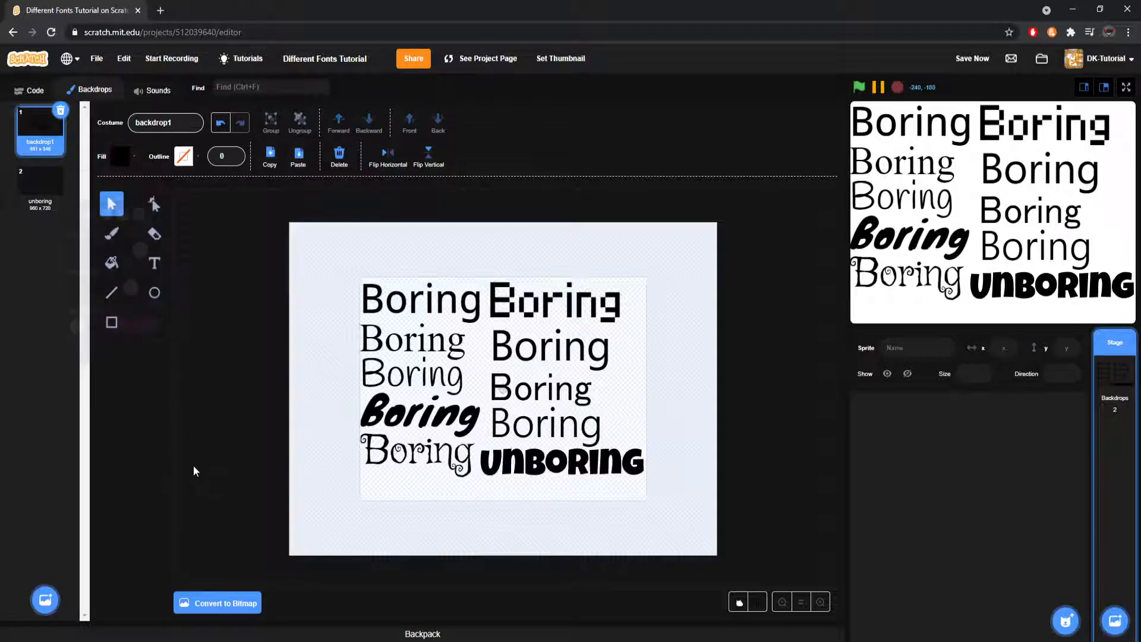
Try replacing the Boring text in the Japanese font with "asudbciawu" and undo the replacement.
{"action": "left_click", "coordinate": [820, 603]}
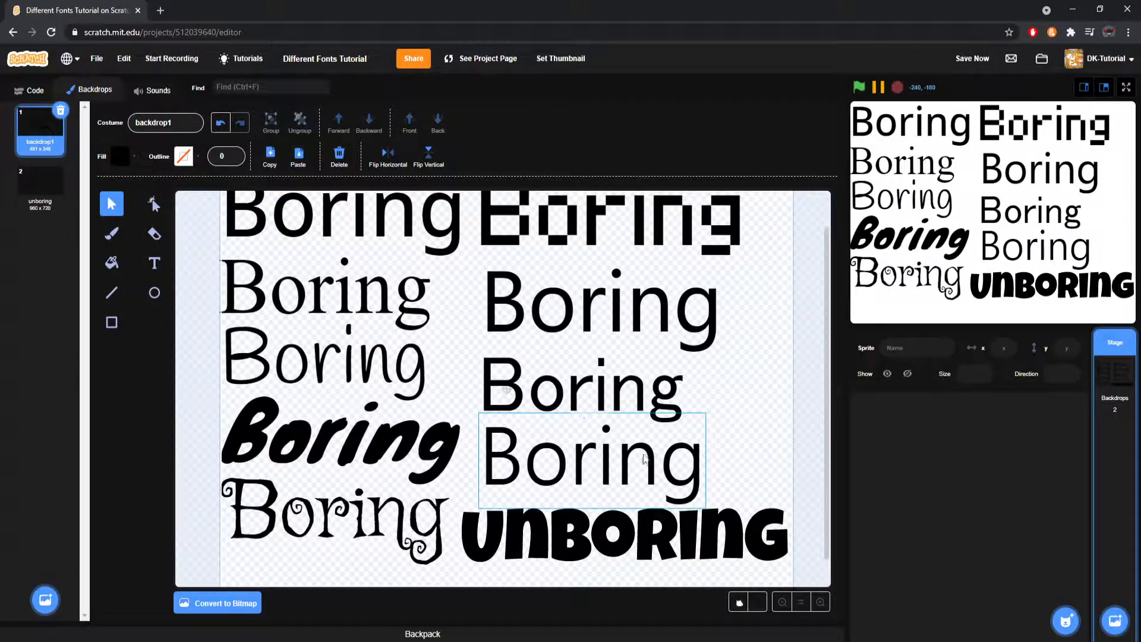
{"action": "left_click", "coordinate": [611, 548]}
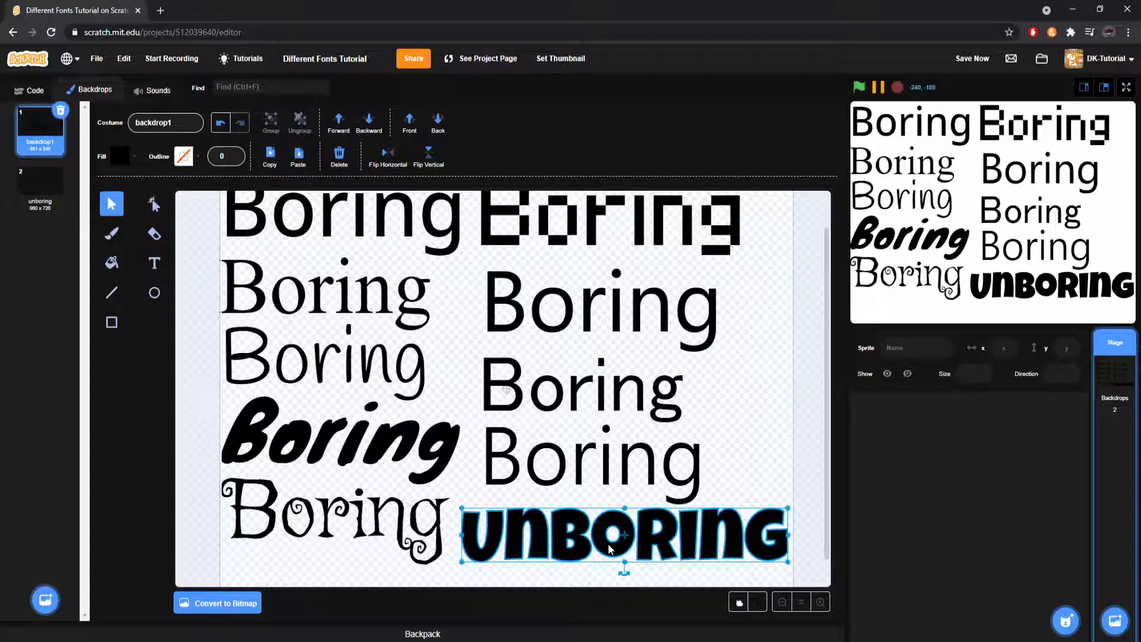
{"action": "left_click", "coordinate": [764, 450]}
{"action": "double_click", "coordinate": [567, 389]}
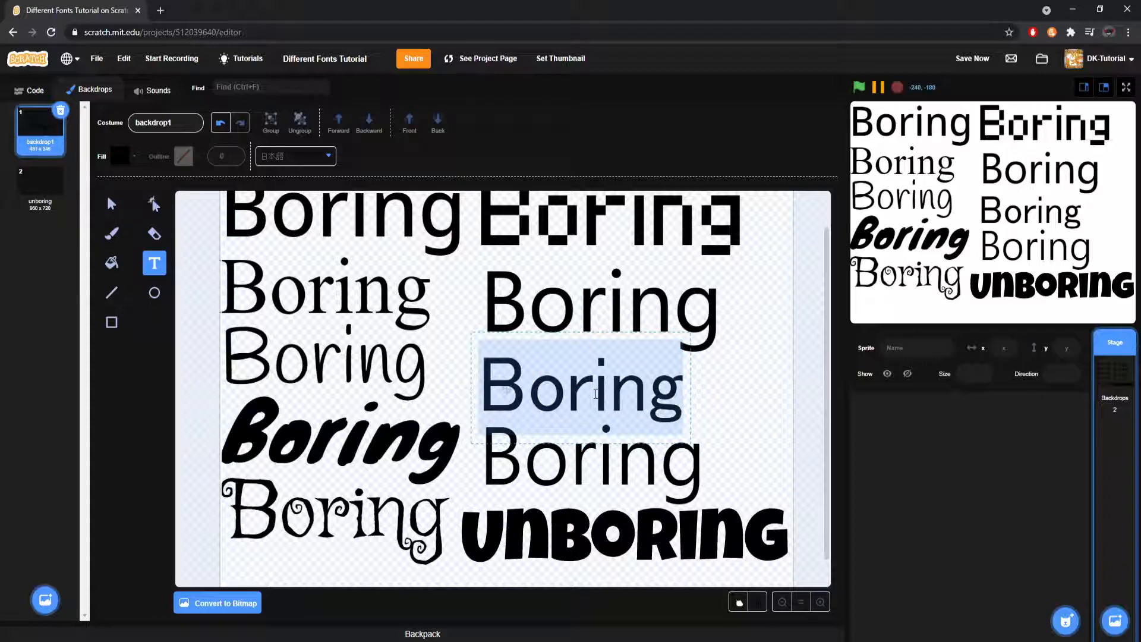
{"action": "type", "text": "asudbciawu"}
{"action": "key", "text": "ctrl+z"}
{"action": "left_click", "coordinate": [731, 387]}
Open the other Boring texts for editing one after another to check that they are editable text.
{"action": "double_click", "coordinate": [324, 428]}
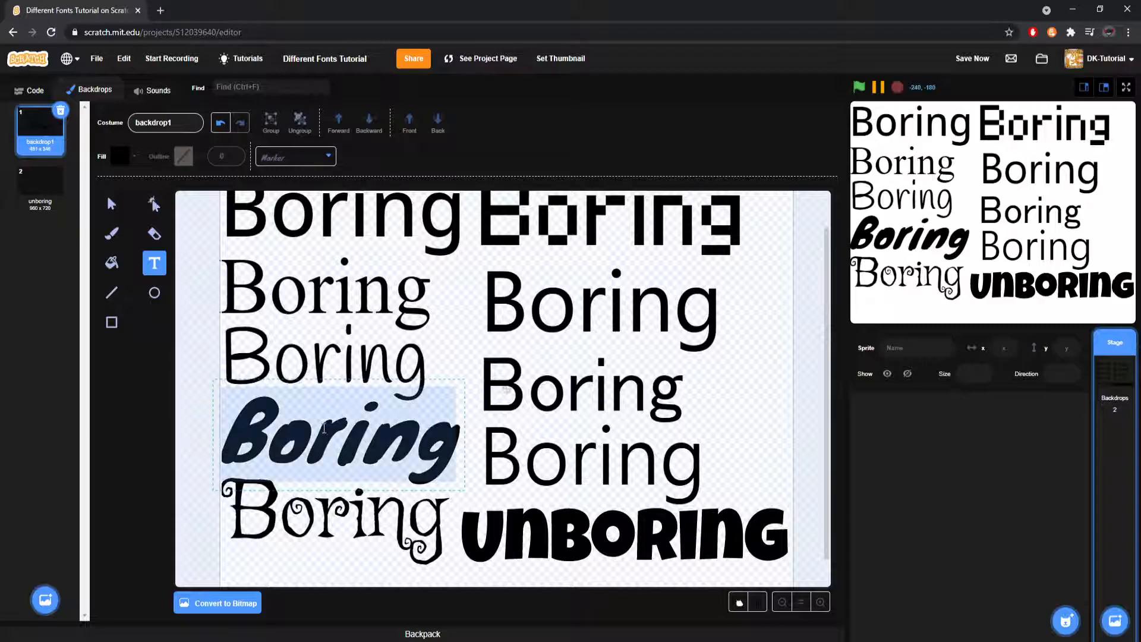
{"action": "left_click", "coordinate": [348, 336]}
{"action": "left_click", "coordinate": [324, 288]}
{"action": "left_click", "coordinate": [606, 220]}
{"action": "left_click", "coordinate": [600, 303]}
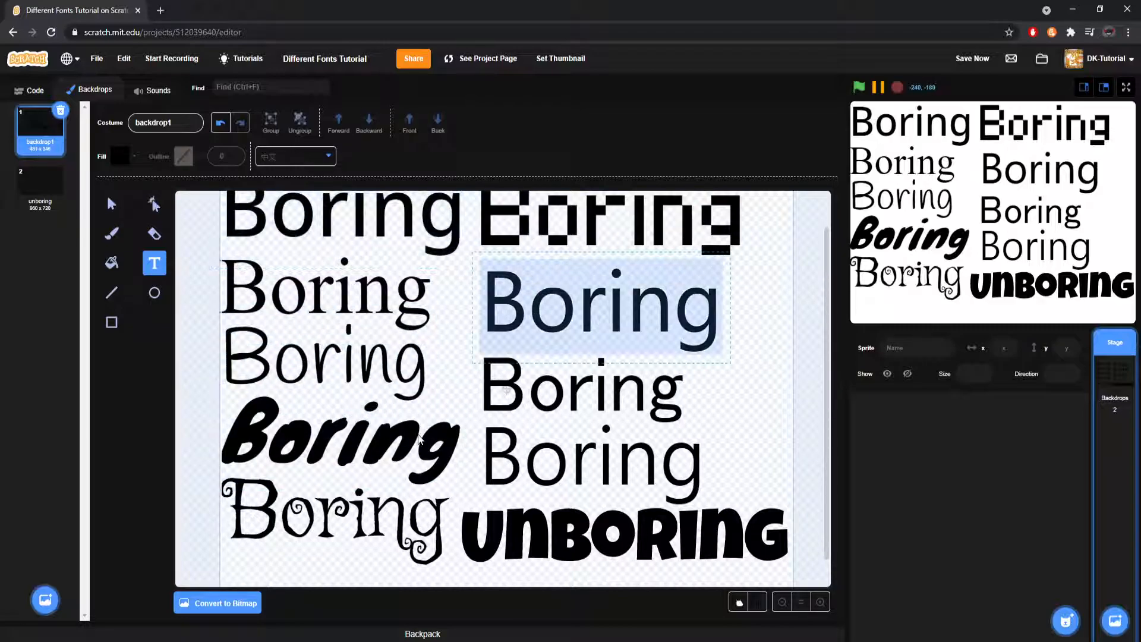
{"action": "left_click", "coordinate": [350, 517]}
{"action": "left_click", "coordinate": [569, 404]}
{"action": "key", "text": "Escape"}
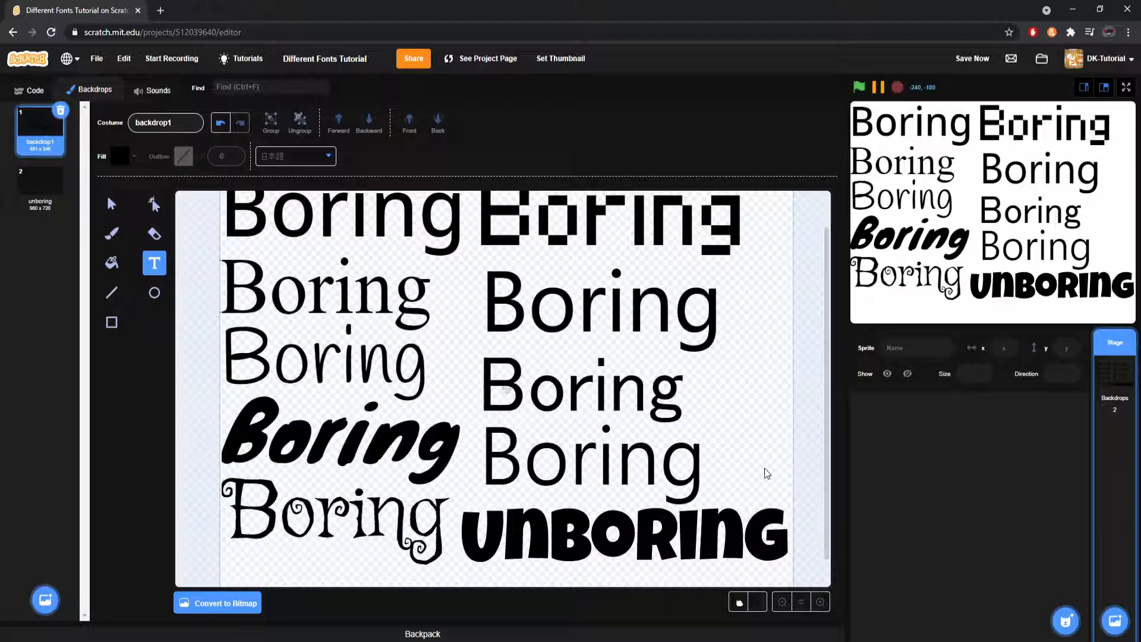
{"action": "scroll", "coordinate": [769, 466], "scroll_direction": "up", "scroll_amount": 1}
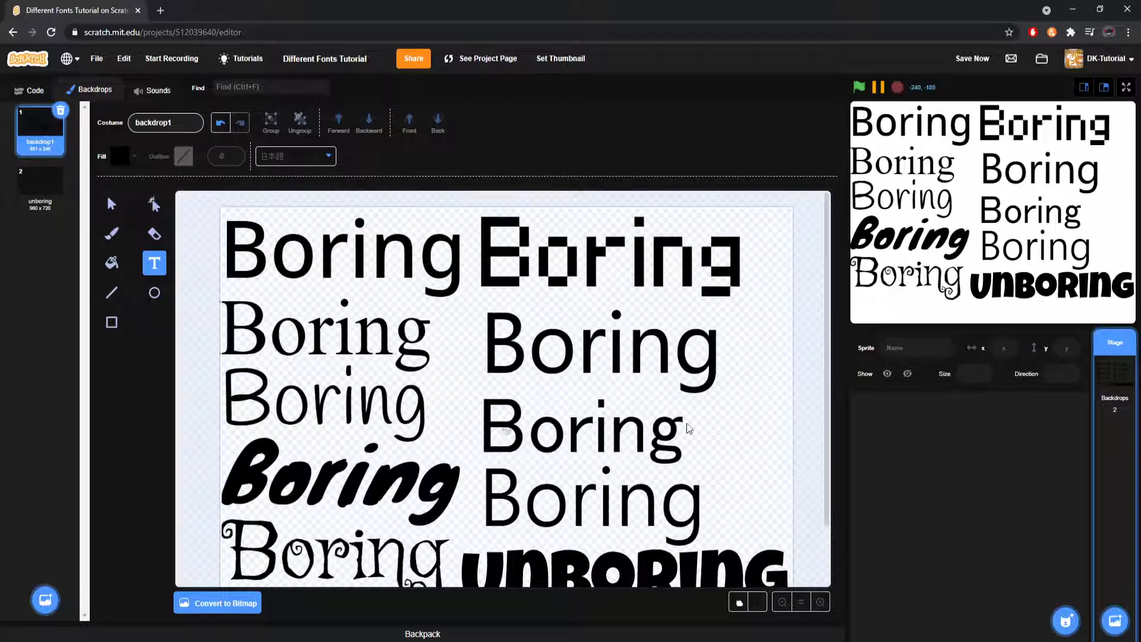
{"action": "scroll", "coordinate": [458, 438], "scroll_direction": "down", "scroll_amount": 2}
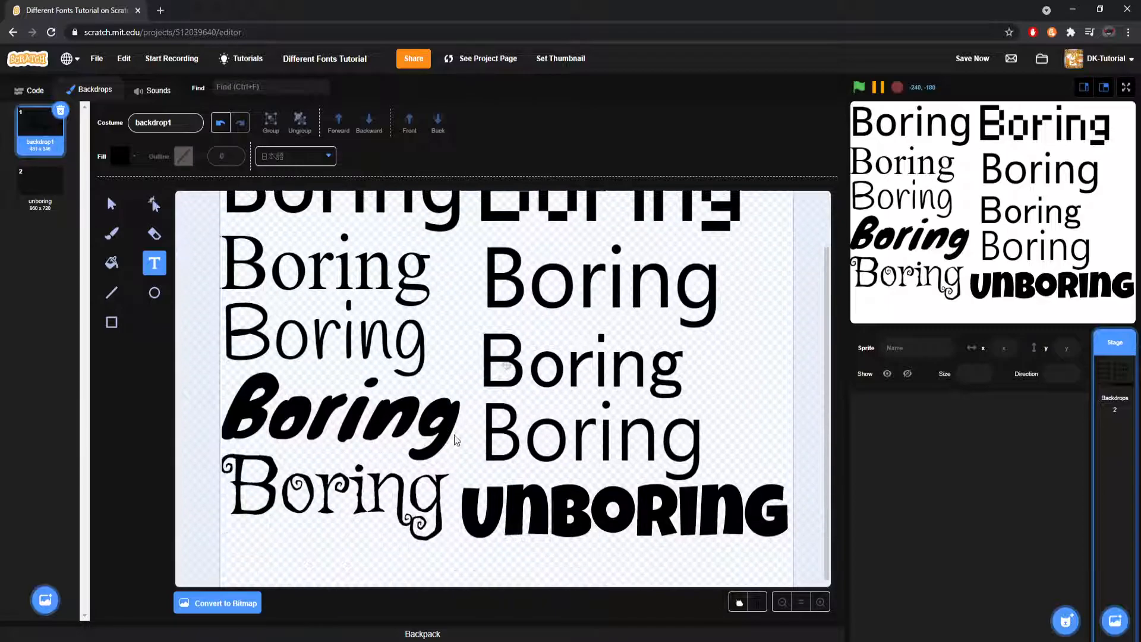
{"action": "scroll", "coordinate": [457, 438], "scroll_direction": "up", "scroll_amount": 2}
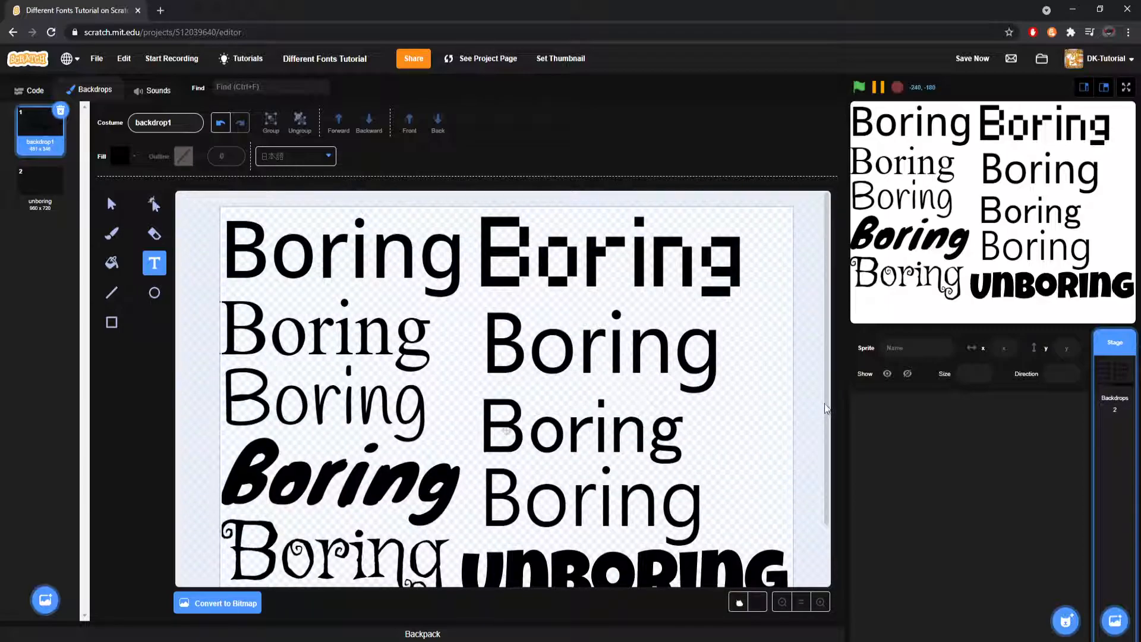
{"action": "scroll", "coordinate": [833, 418], "scroll_direction": "down", "scroll_amount": 1}
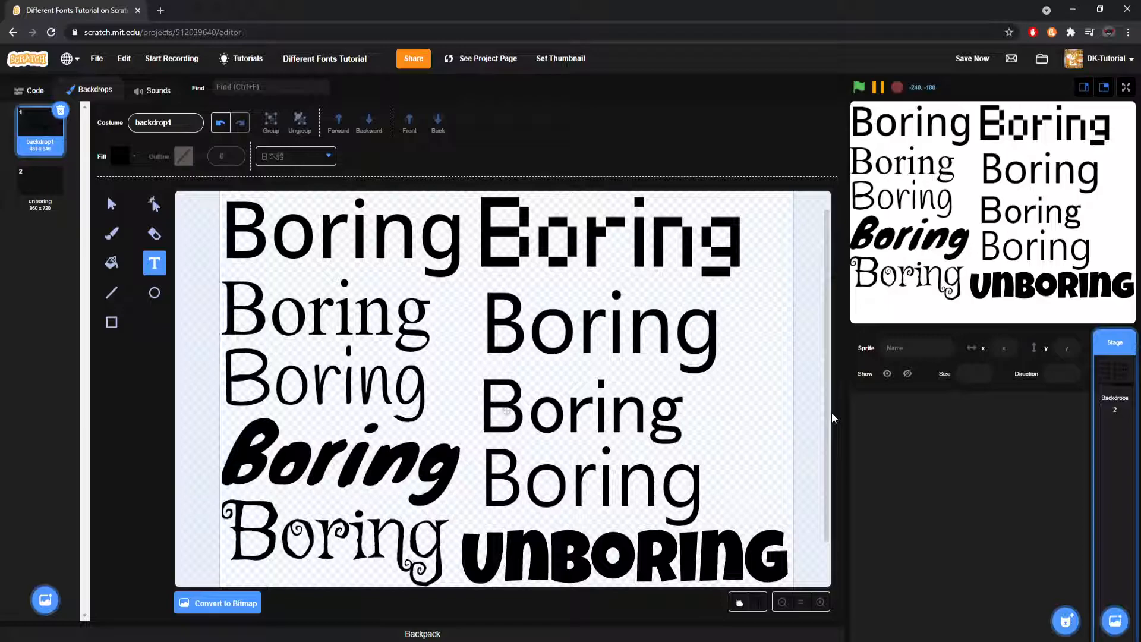
{"action": "scroll", "coordinate": [833, 419], "scroll_direction": "down", "scroll_amount": 1}
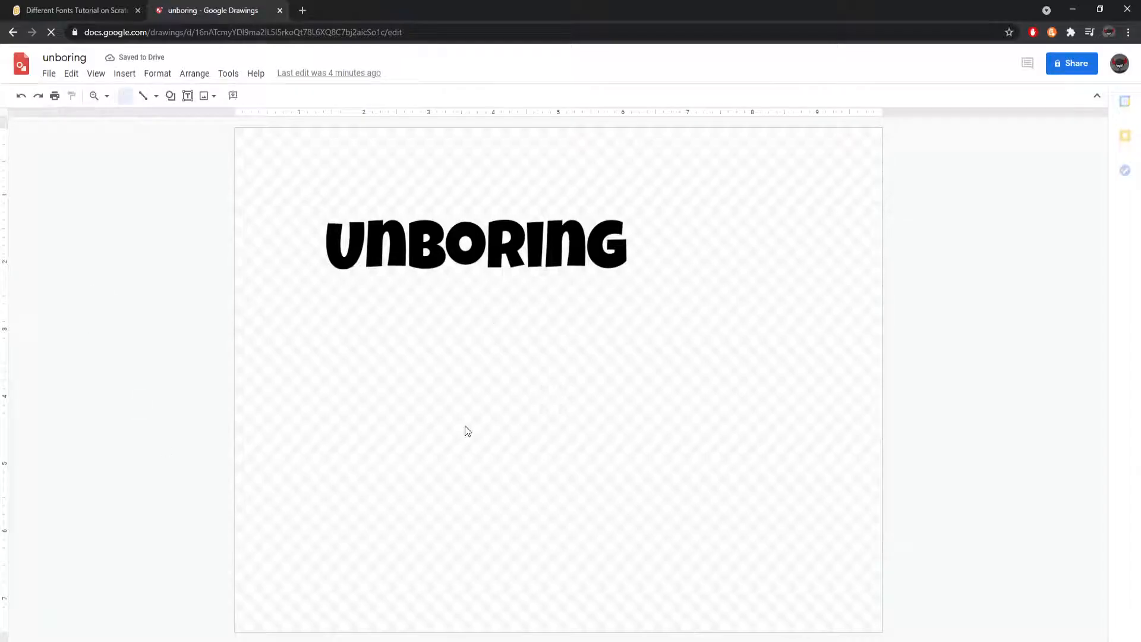
Delete the UNBORING text from the unboring drawing in Google Drawings.
{"action": "left_click", "coordinate": [481, 258]}
{"action": "key", "text": "ctrl+a"}
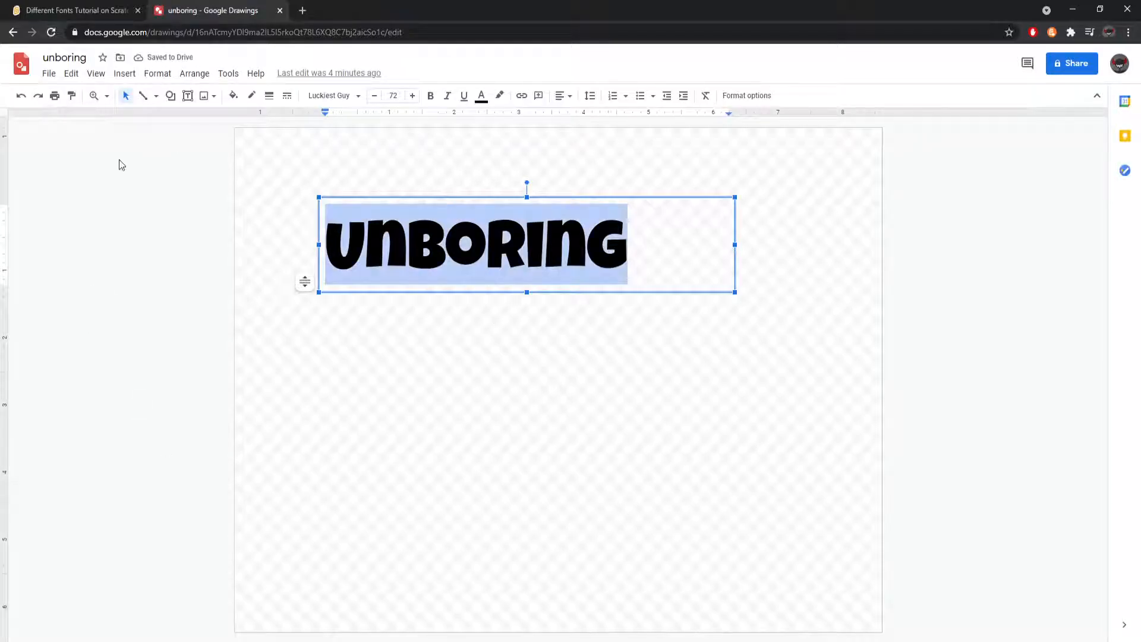
{"action": "key", "text": "F11"}
{"action": "key", "text": "BackSpace"}
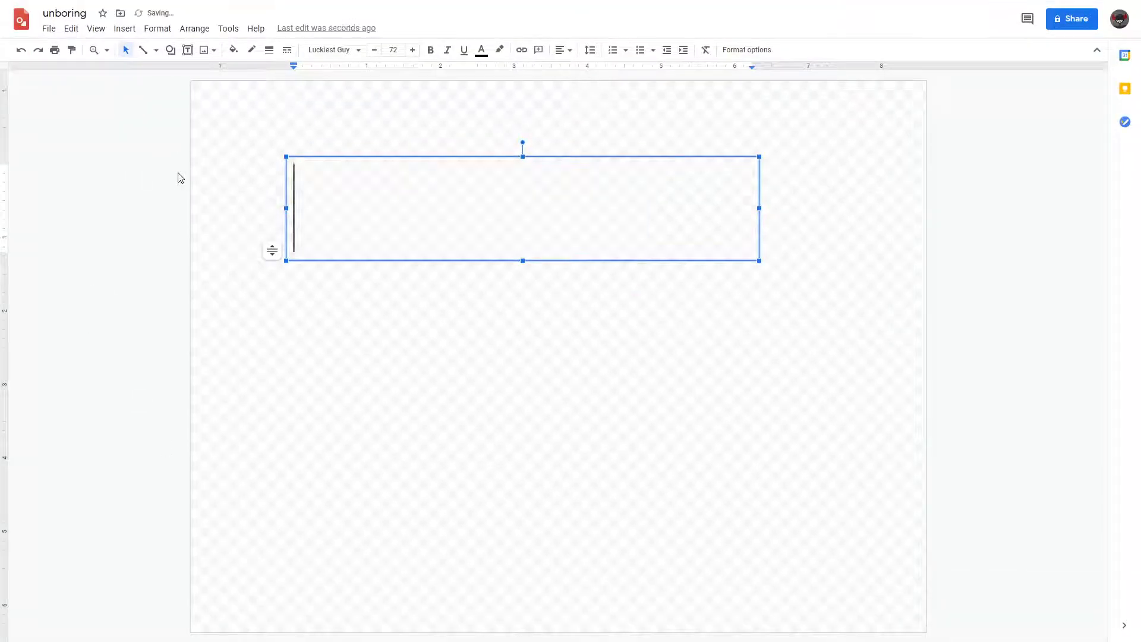
{"action": "key", "text": "F11"}
{"action": "left_click", "coordinate": [182, 183]}
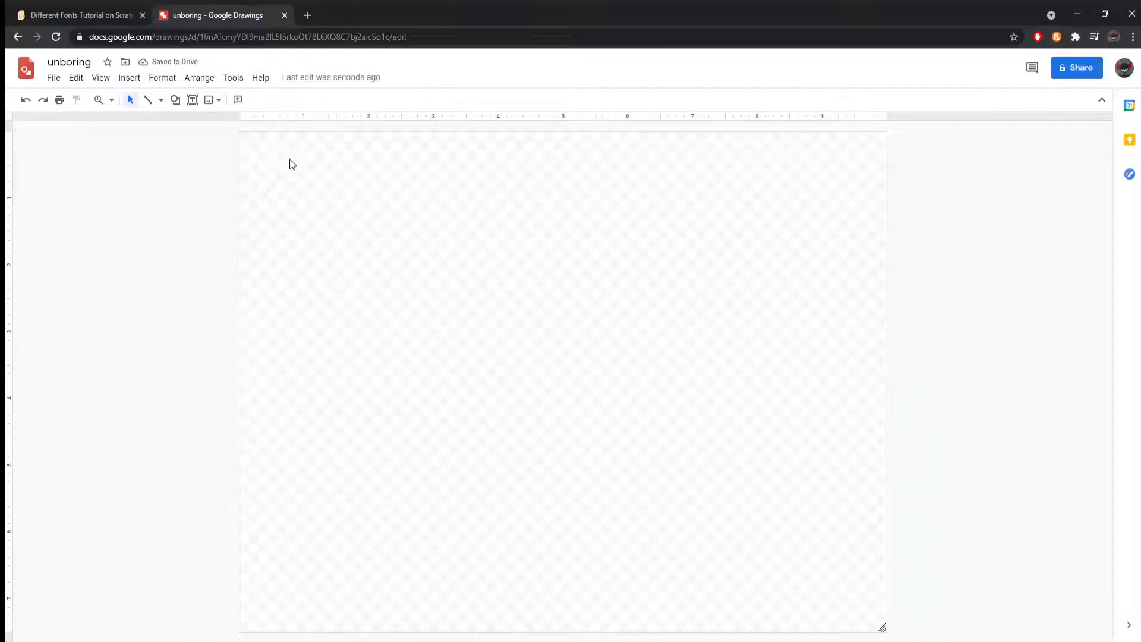
{"action": "left_click", "coordinate": [175, 99]}
{"action": "mouse_move", "coordinate": [196, 121]}
{"action": "key", "text": "ctrl+z"}
{"action": "left_click_drag", "start_coordinate": [496, 267], "coordinate": [594, 399]}
{"action": "key", "text": "Delete"}
Draw a rounded rectangular callout about 4 by 3 ruler units in the upper middle of the drawing.
{"action": "left_click", "coordinate": [174, 99]}
{"action": "mouse_move", "coordinate": [205, 165]}
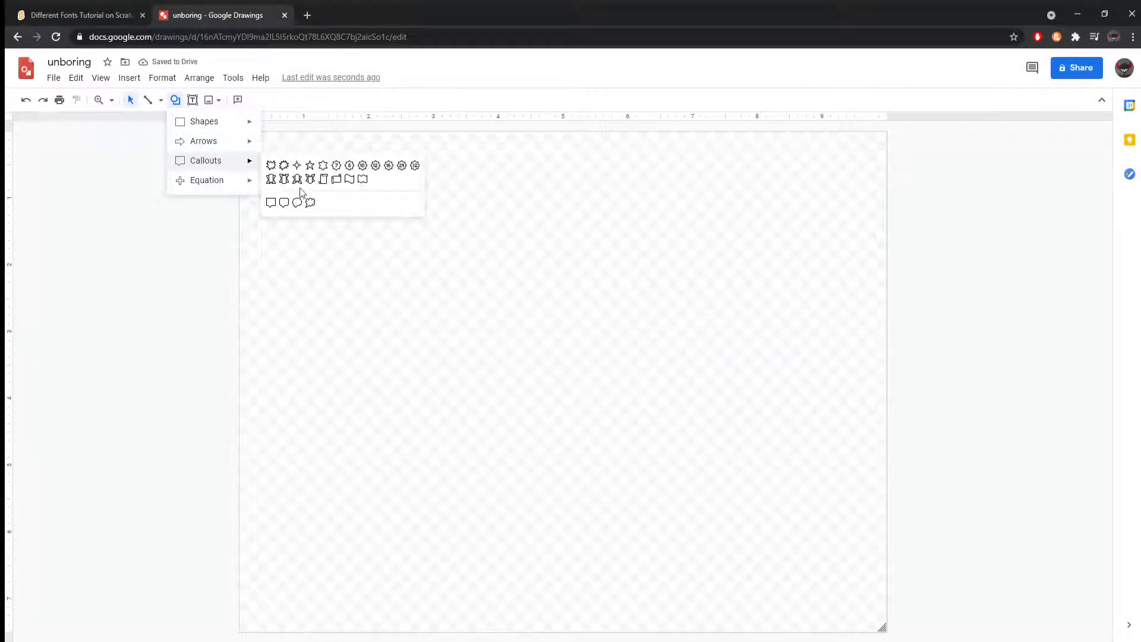
{"action": "left_click", "coordinate": [285, 203]}
{"action": "left_click_drag", "start_coordinate": [439, 203], "coordinate": [700, 410]}
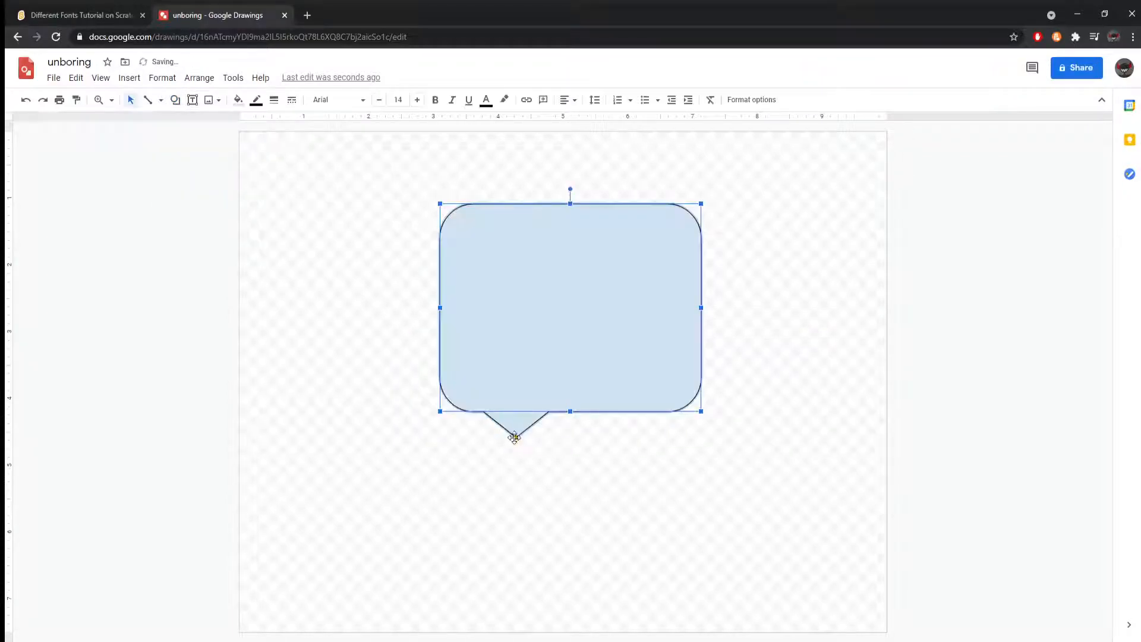
Extend the callout's pointer toward the drawing's lower-left corner and shrink the callout to a narrower shape.
{"action": "left_click_drag", "start_coordinate": [515, 437], "coordinate": [357, 570]}
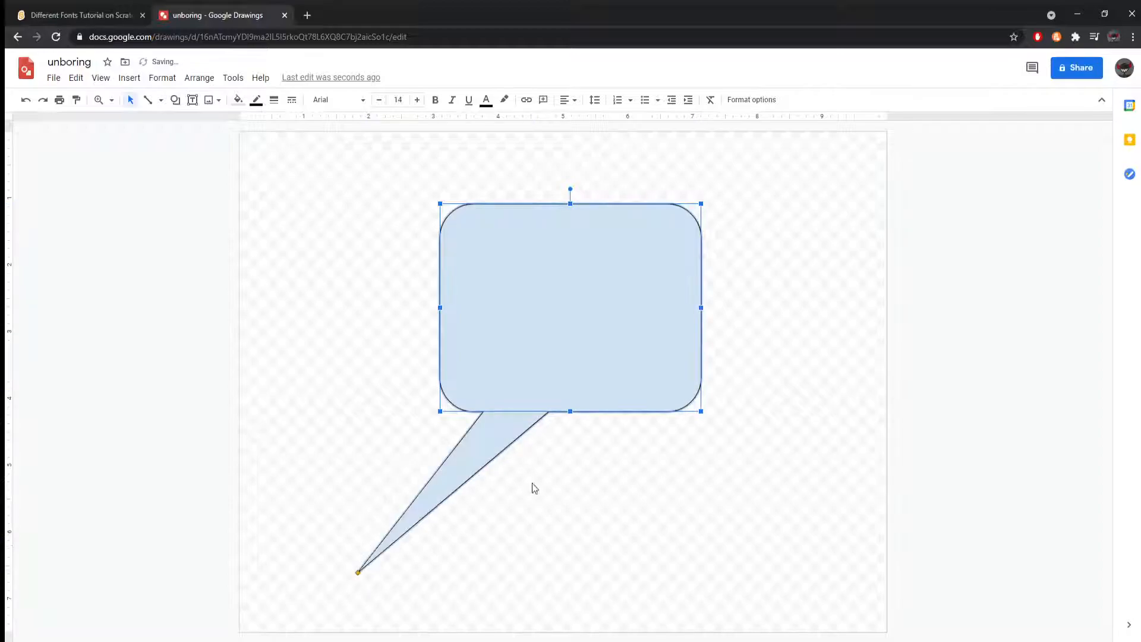
{"action": "left_click_drag", "start_coordinate": [439, 411], "coordinate": [543, 339]}
{"action": "left_click", "coordinate": [457, 321]}
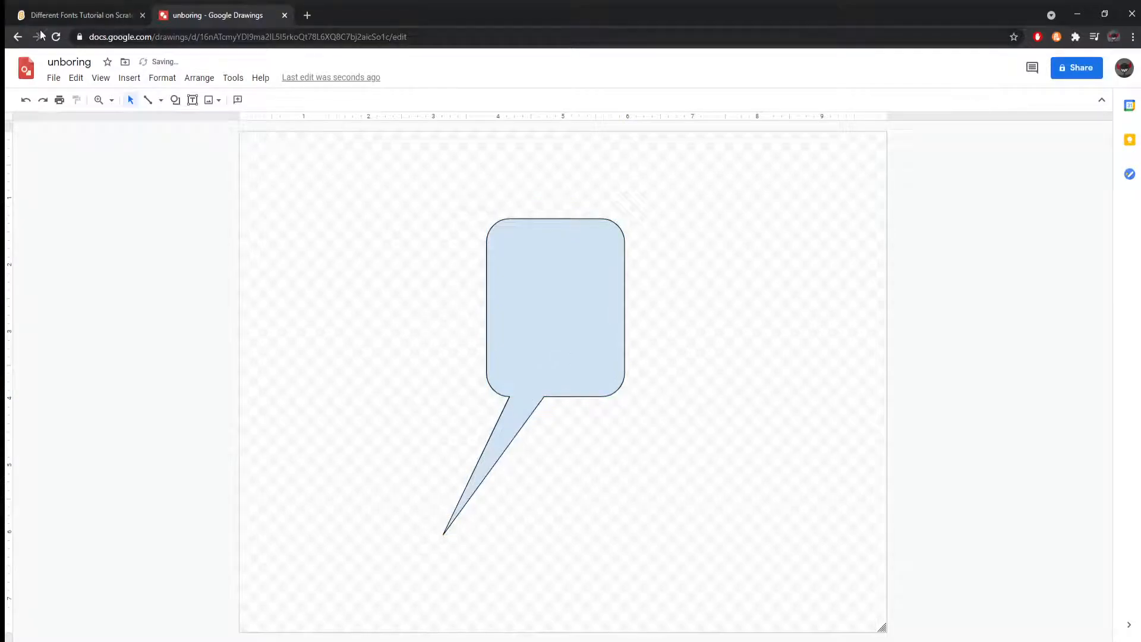
Download the callout drawing as Scalable Vector Graphics (.svg) and close the drawing to return to the Scratch project.
{"action": "left_click", "coordinate": [54, 77]}
{"action": "mouse_move", "coordinate": [95, 218]}
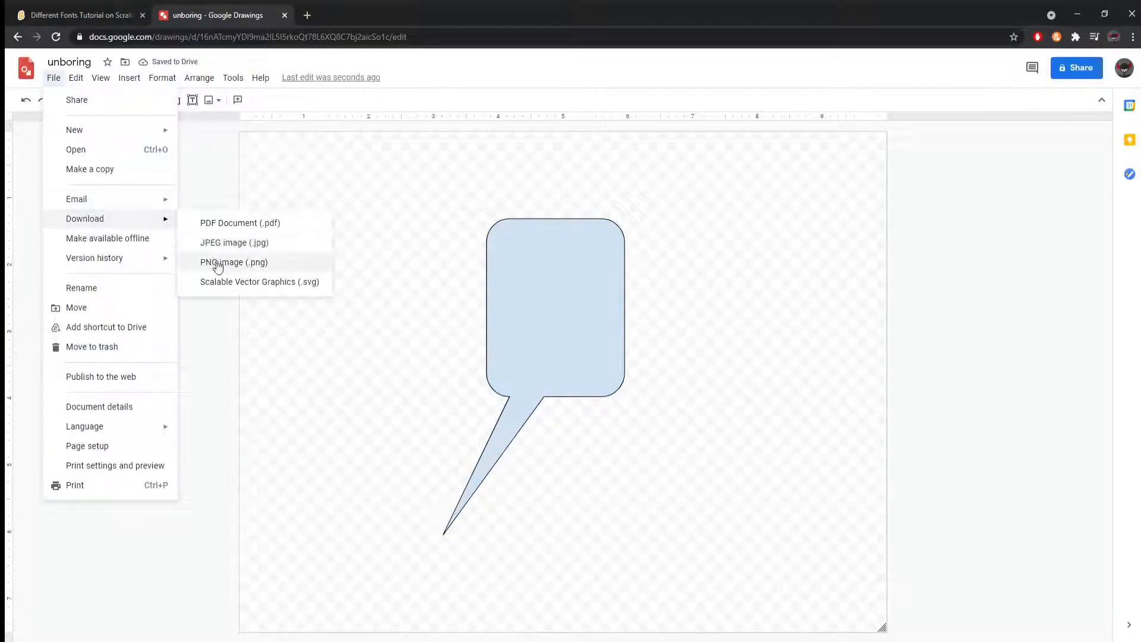
{"action": "left_click", "coordinate": [221, 281]}
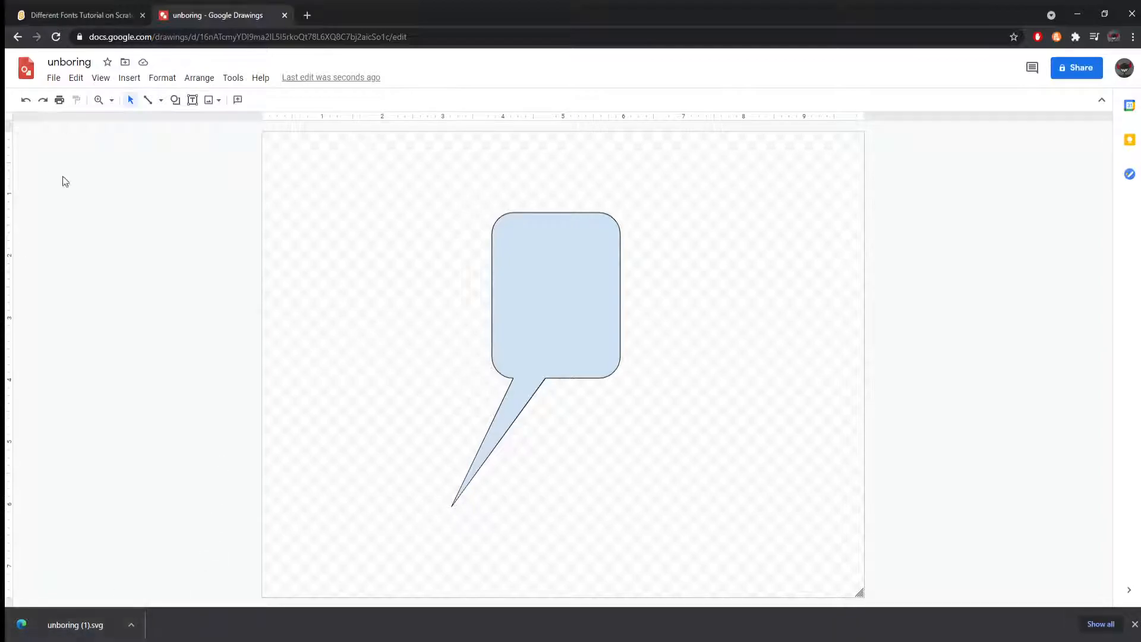
{"action": "left_click", "coordinate": [284, 15]}
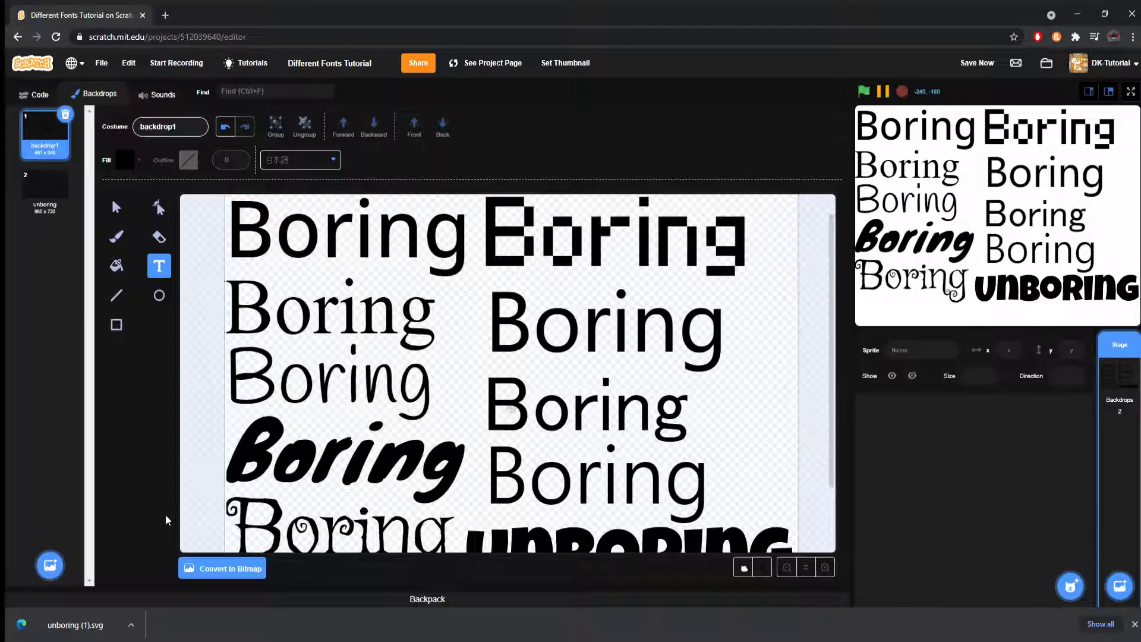
Upload the downloaded callout file unboring (1).svg to the project as a new backdrop.
{"action": "left_click", "coordinate": [1133, 625]}
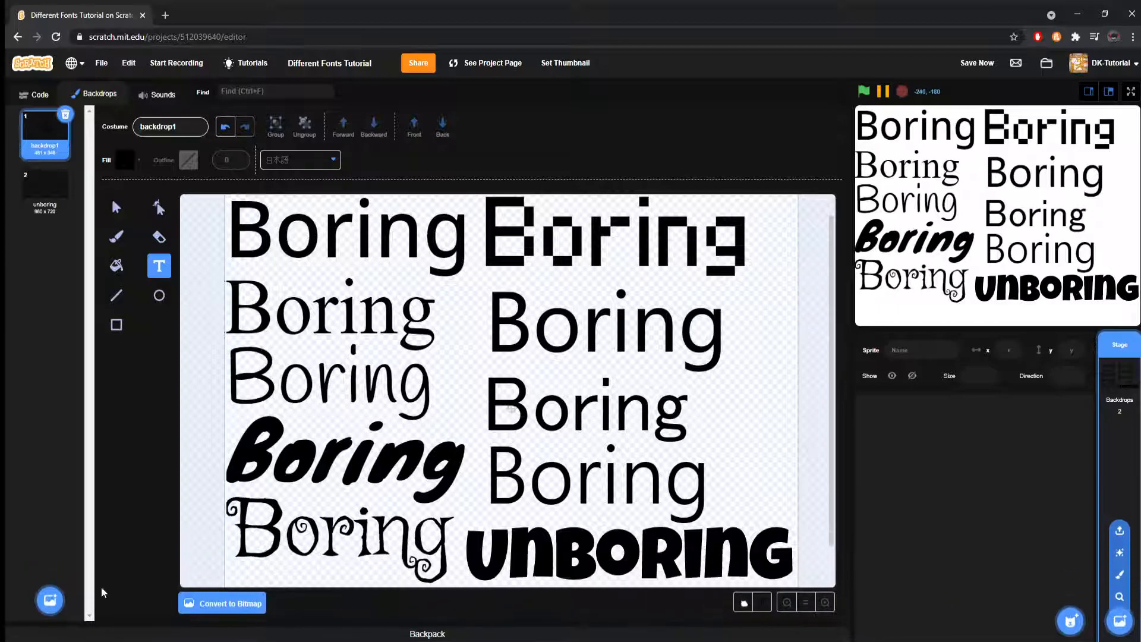
{"action": "mouse_move", "coordinate": [52, 597]}
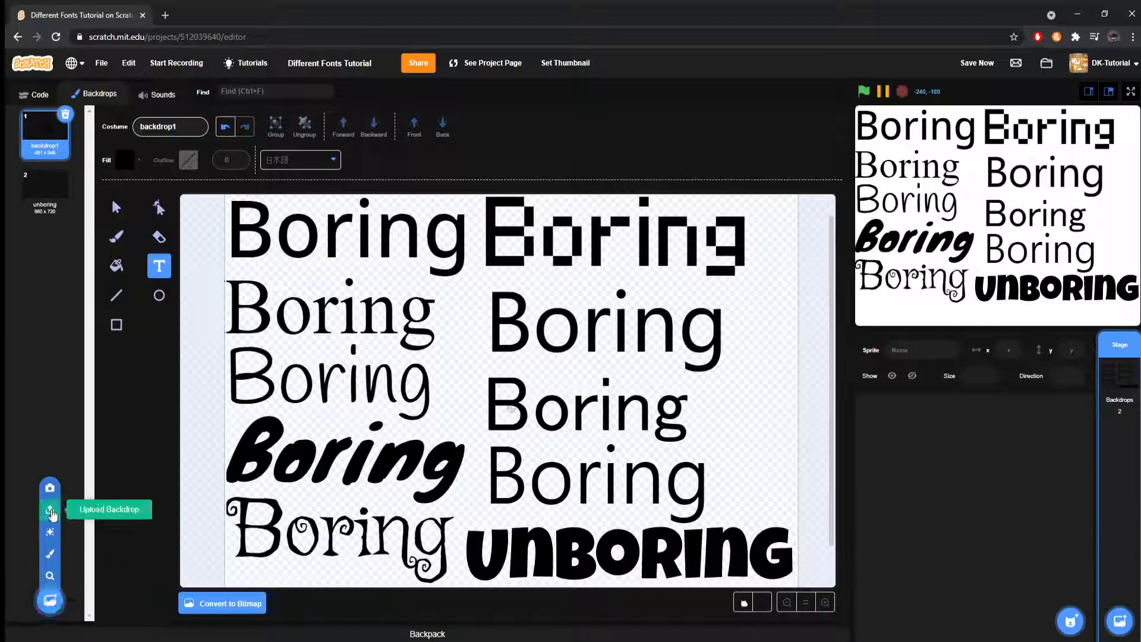
{"action": "left_click", "coordinate": [50, 509]}
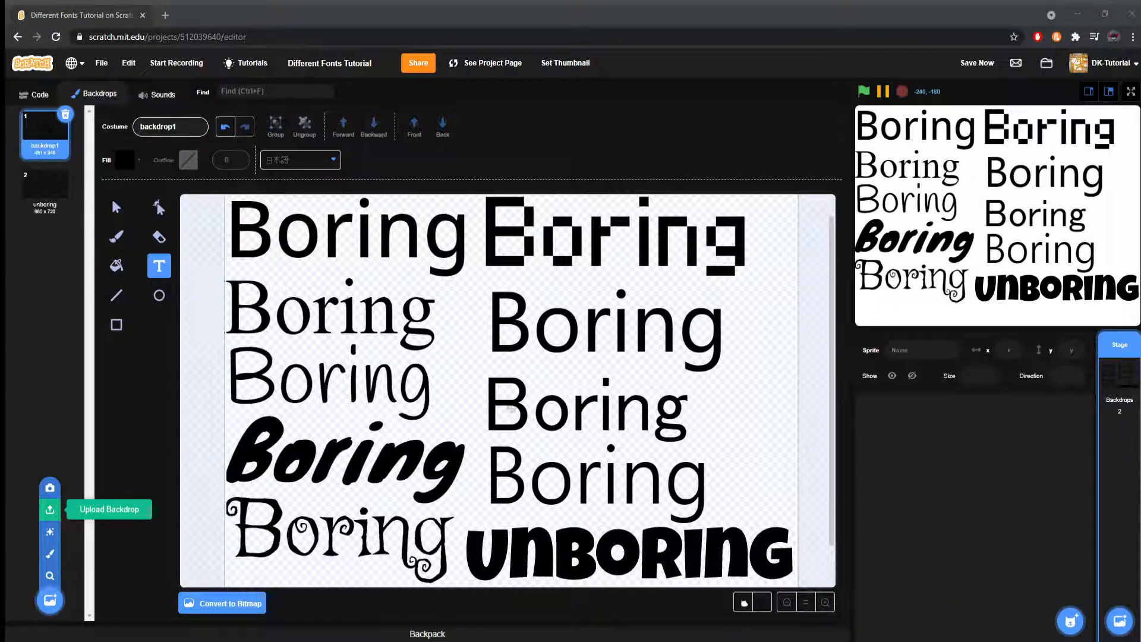
{"action": "double_click", "coordinate": [405, 288]}
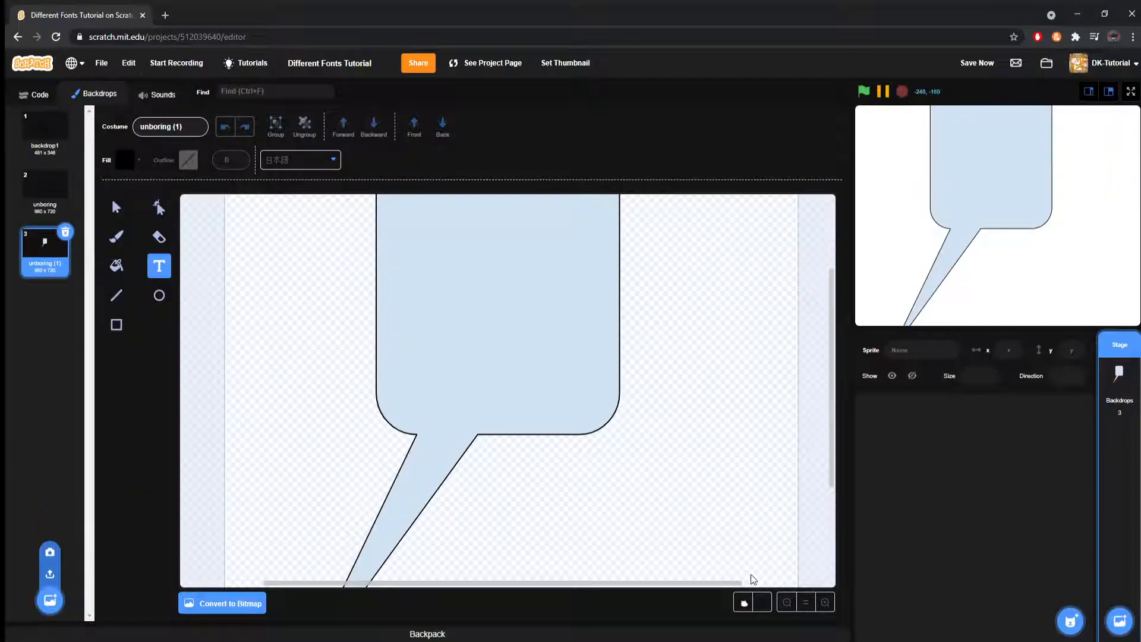
Separate the light-blue fill shape from the callout's outline and delete the fill.
{"action": "left_click", "coordinate": [786, 601]}
{"action": "key", "text": "ctrl+a"}
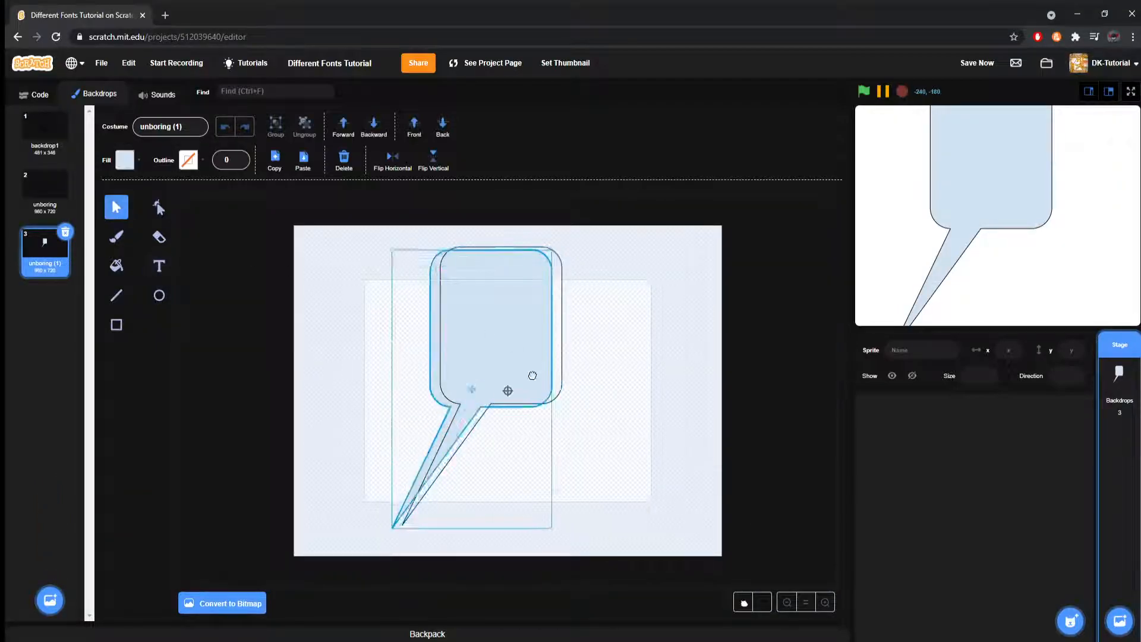
{"action": "left_click_drag", "start_coordinate": [466, 374], "coordinate": [589, 372]}
{"action": "key", "text": "Delete"}
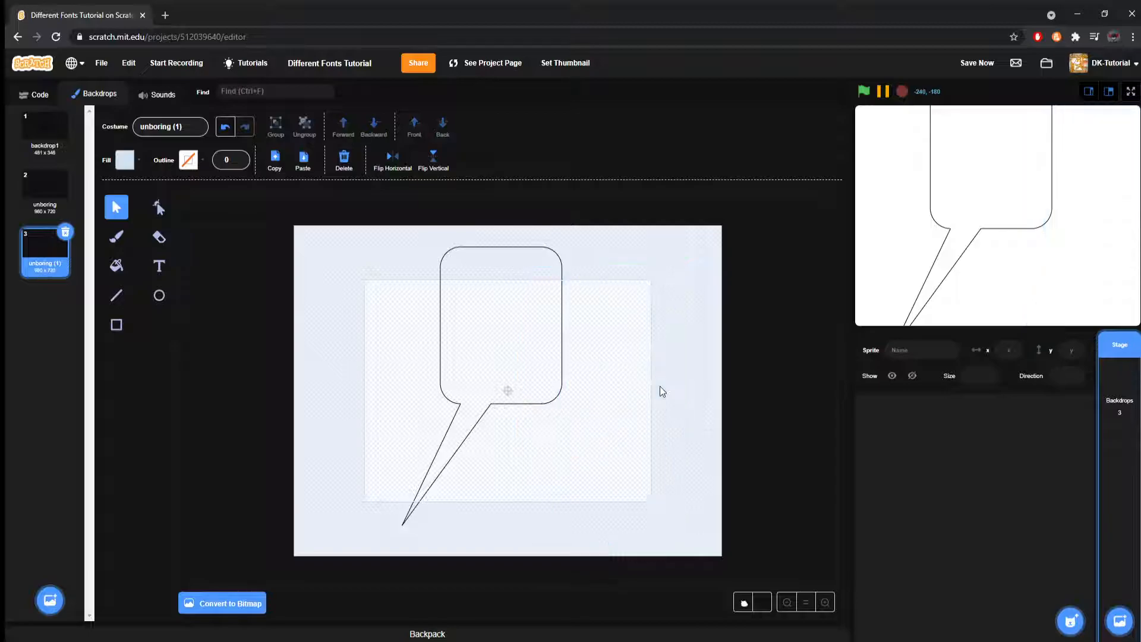
Stretch the callout outline into a wide, shorter speech bubble spanning most of the canvas and centre it on the canvas.
{"action": "left_click_drag", "start_coordinate": [509, 390], "coordinate": [524, 403]}
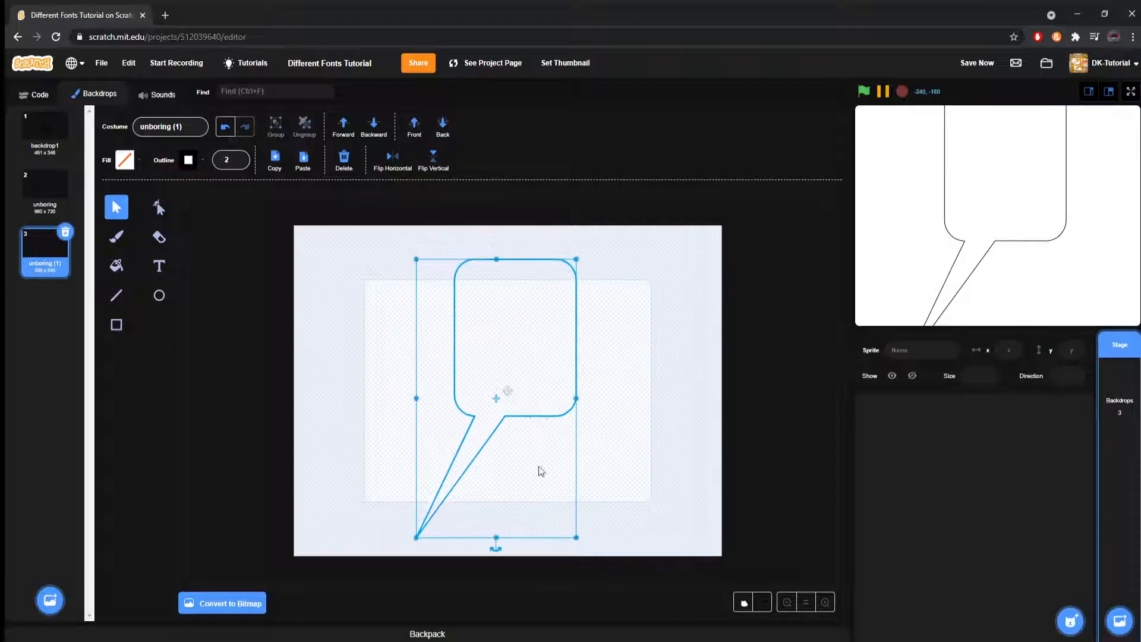
{"action": "left_click_drag", "start_coordinate": [495, 542], "coordinate": [493, 358]}
{"action": "left_click_drag", "start_coordinate": [575, 356], "coordinate": [719, 502]}
{"action": "left_click_drag", "start_coordinate": [620, 381], "coordinate": [507, 390]}
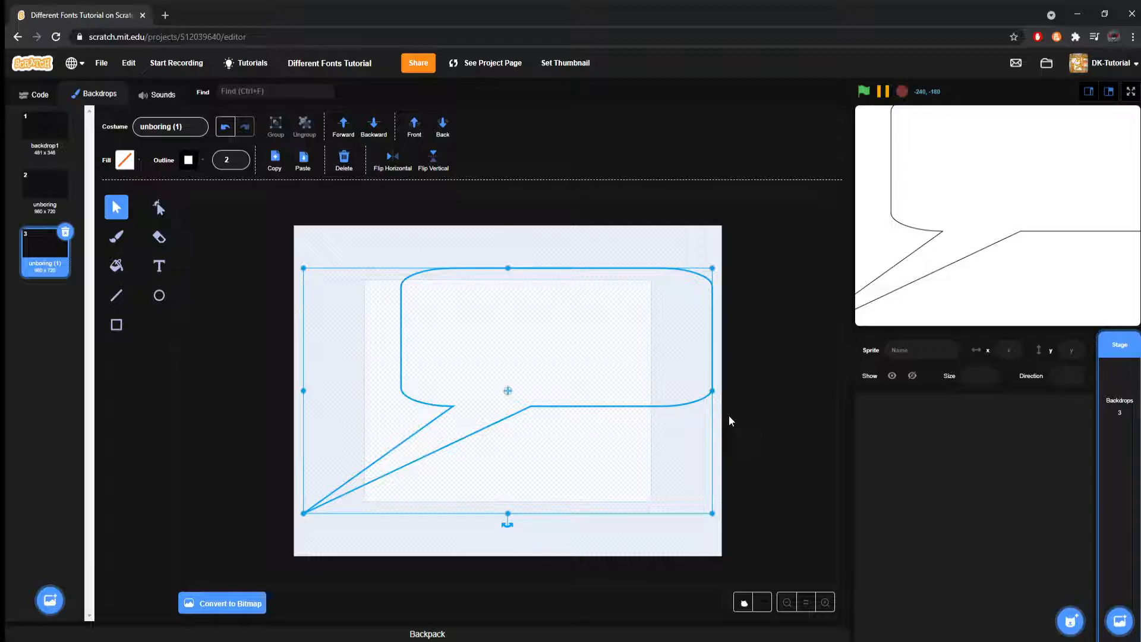
Delete the callout outline and remove the unboring and unboring (1) backdrops, keeping only backdrop1.
{"action": "key", "text": "Delete"}
{"action": "left_click", "coordinate": [38, 187]}
{"action": "left_click", "coordinate": [60, 245]}
{"action": "left_click", "coordinate": [65, 231]}
{"action": "left_click", "coordinate": [65, 173]}
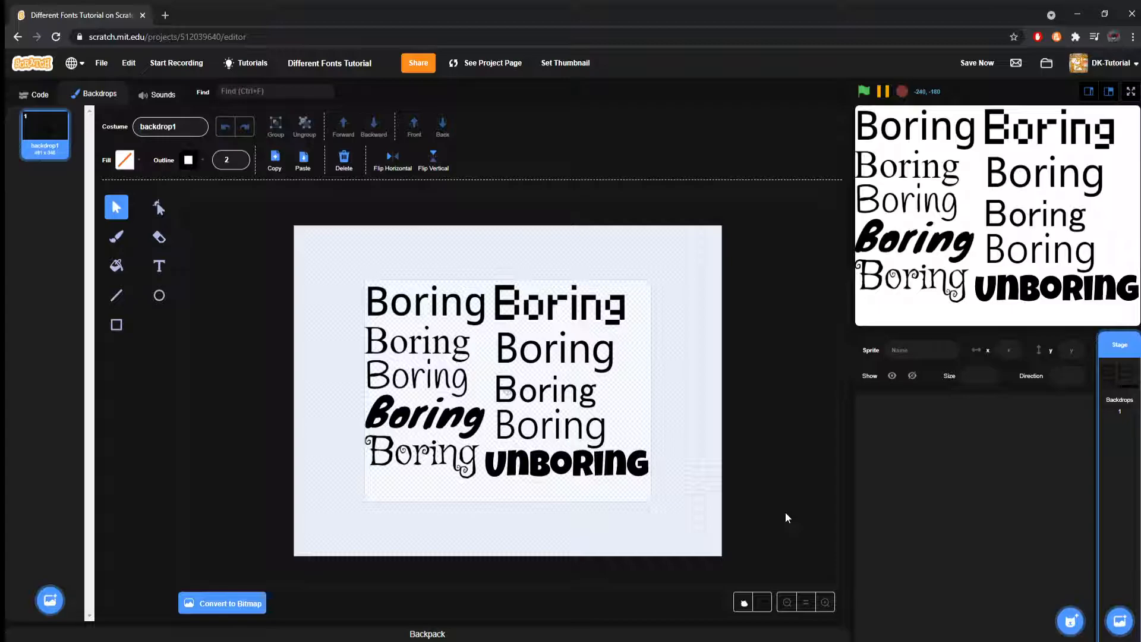
Set the font of the Boring text directly below the pixel-style one to 中文 on backdrop1.
{"action": "left_click", "coordinate": [824, 602]}
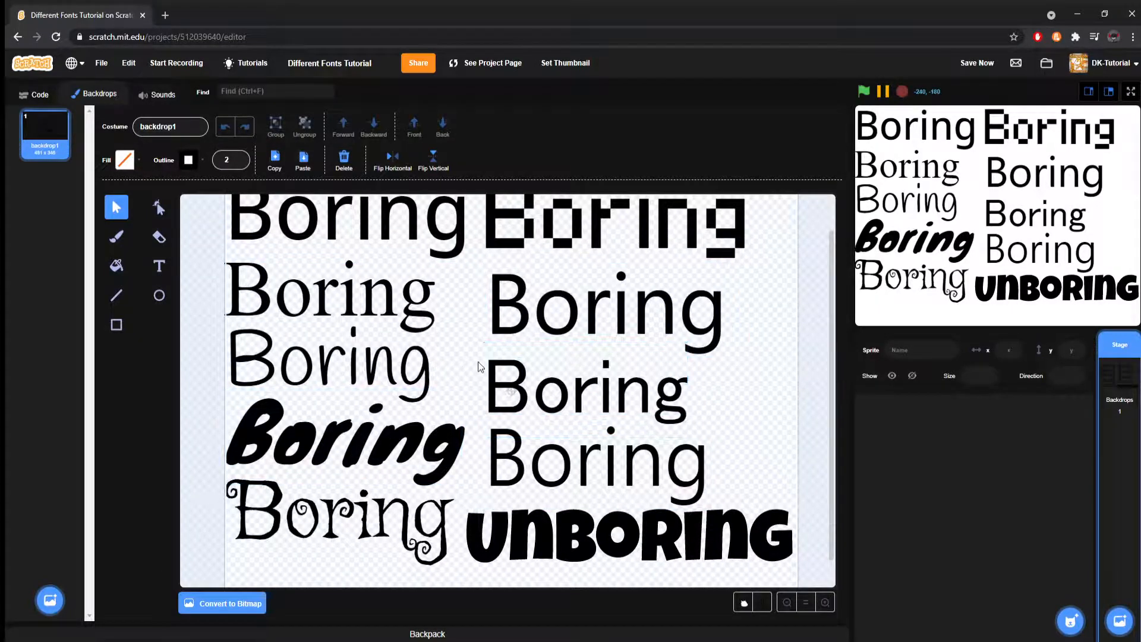
{"action": "left_click", "coordinate": [520, 330]}
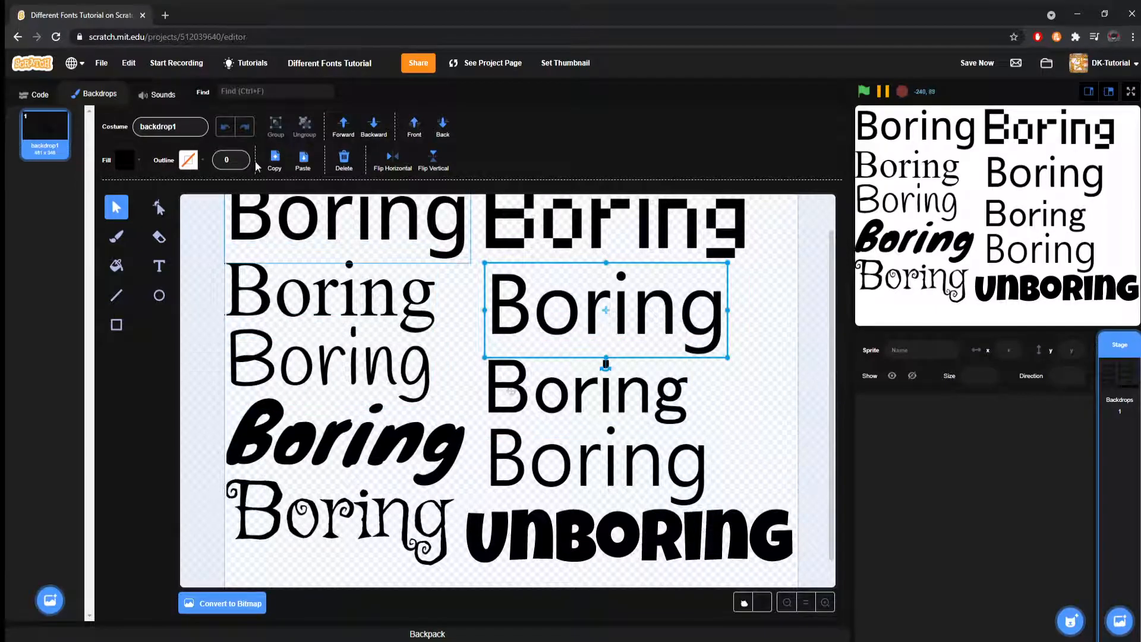
{"action": "left_click", "coordinate": [158, 265]}
{"action": "left_click", "coordinate": [310, 164]}
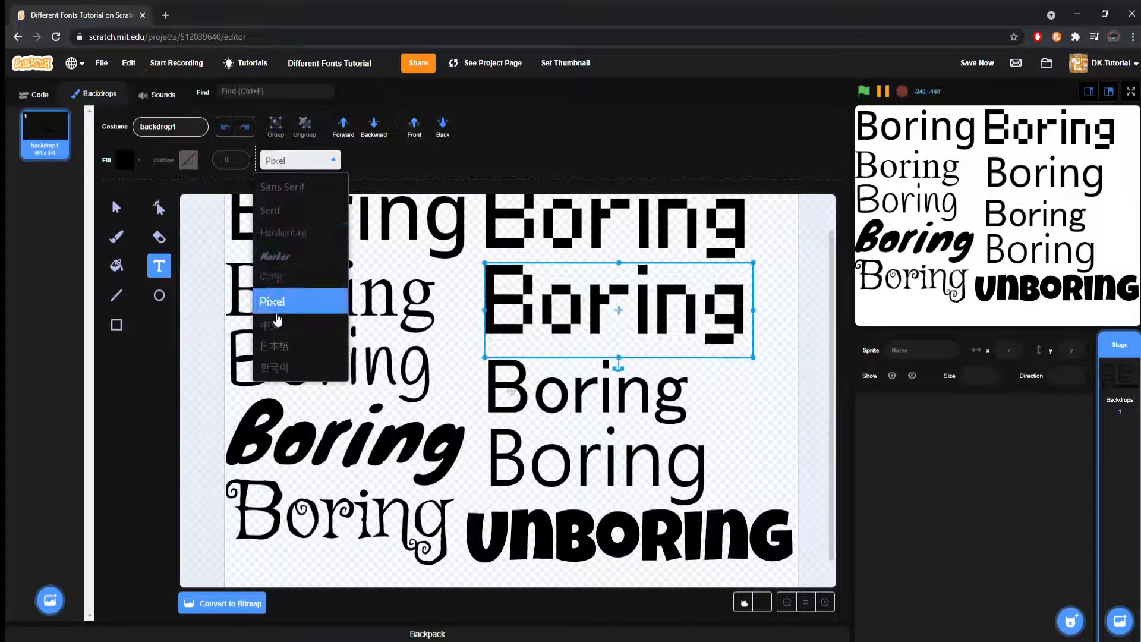
{"action": "left_click", "coordinate": [271, 325]}
{"action": "left_click", "coordinate": [726, 360]}
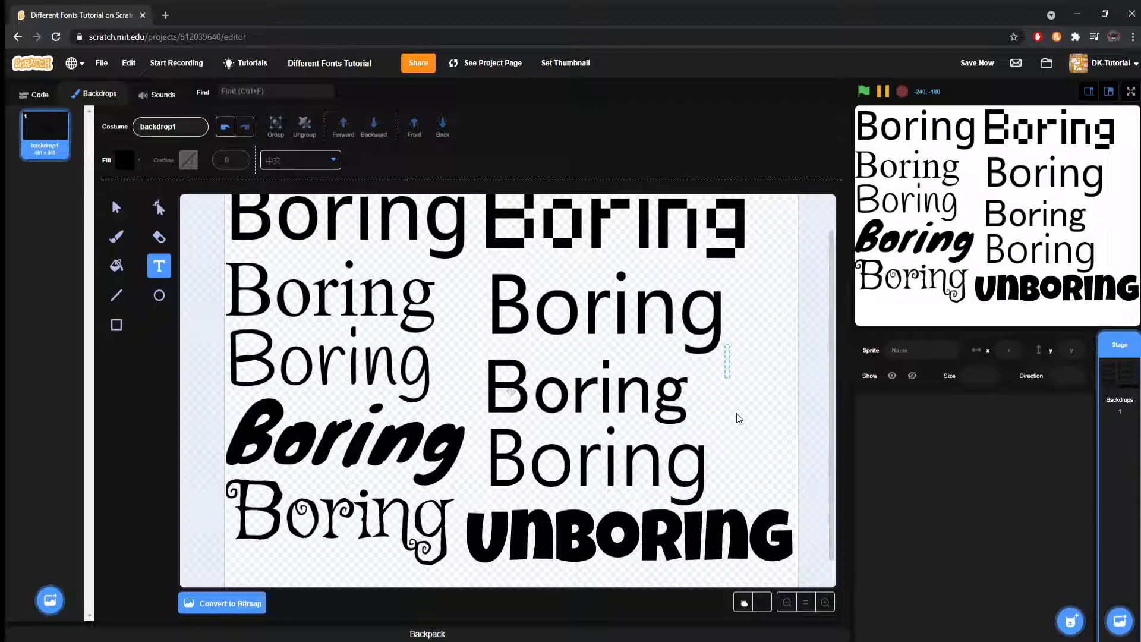
{"action": "scroll", "coordinate": [833, 442], "scroll_direction": "up", "scroll_amount": 1}
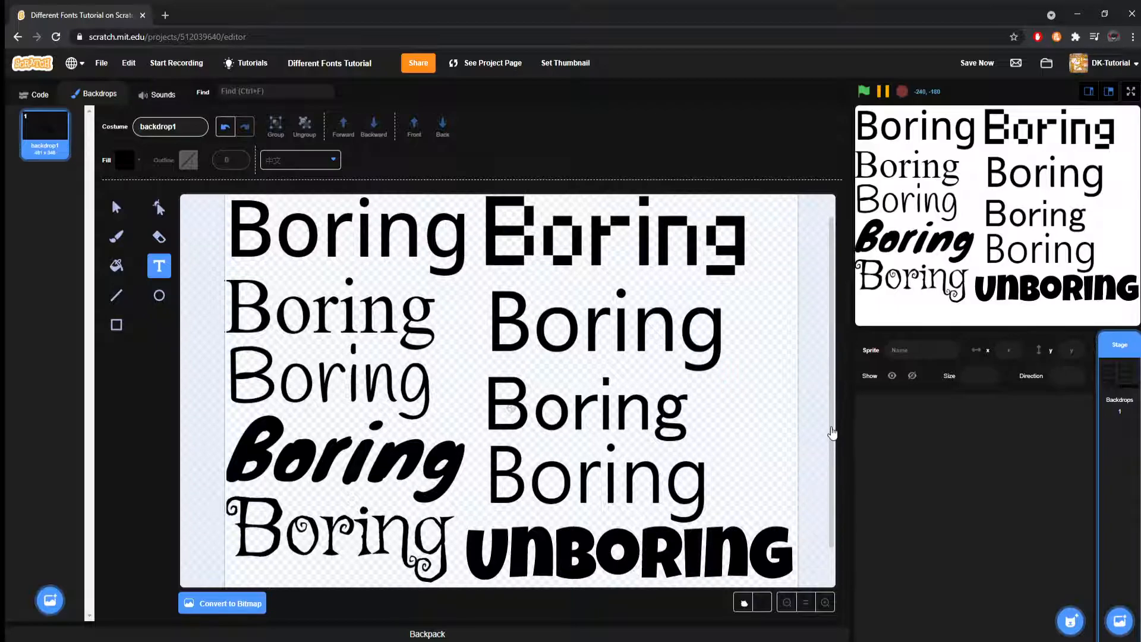